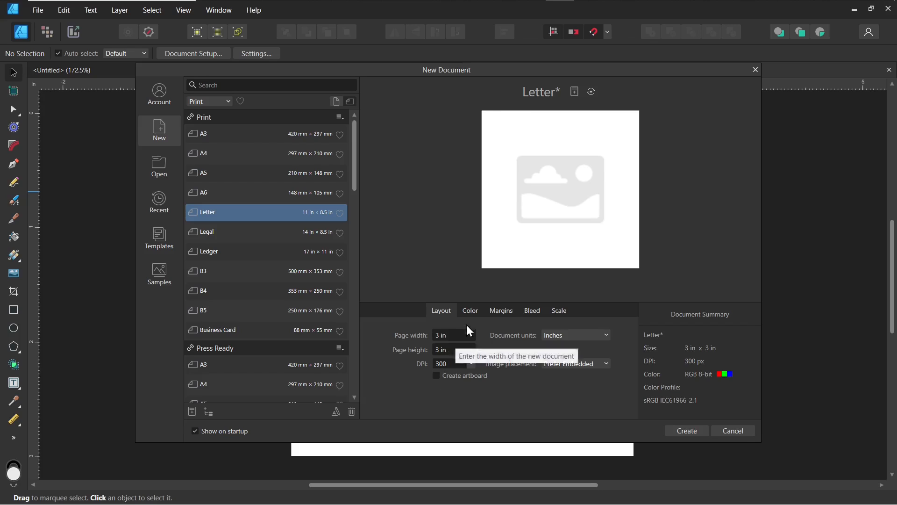
Create the new 3 x 3 in document at 300 DPI without margins and with 0 in bleed.
left_click(495, 315)
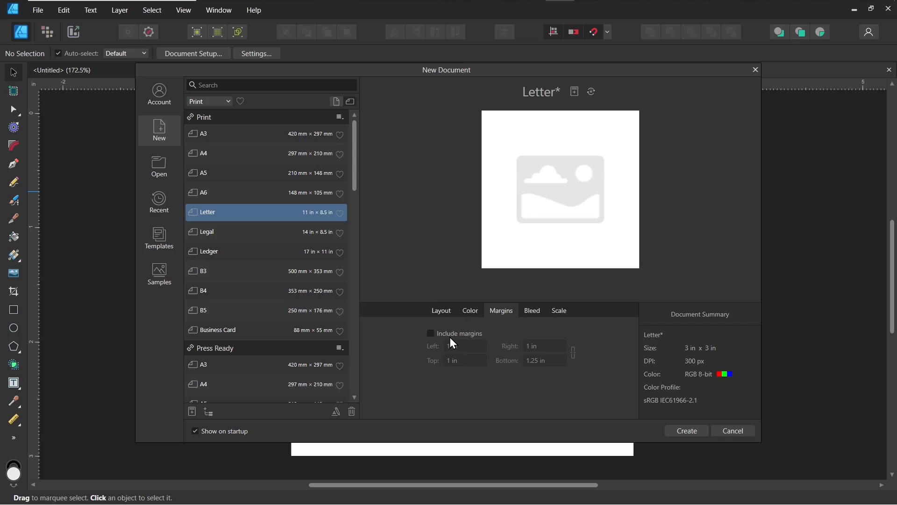
left_click(540, 313)
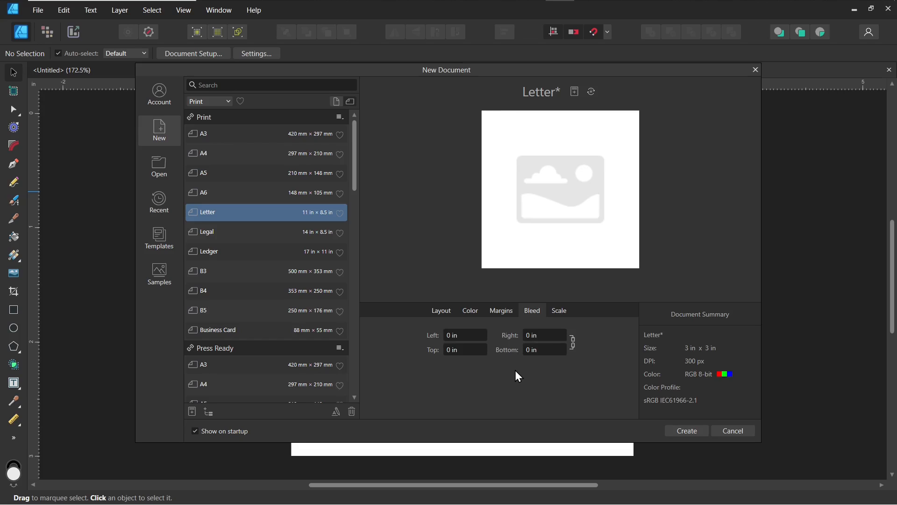
left_click(676, 433)
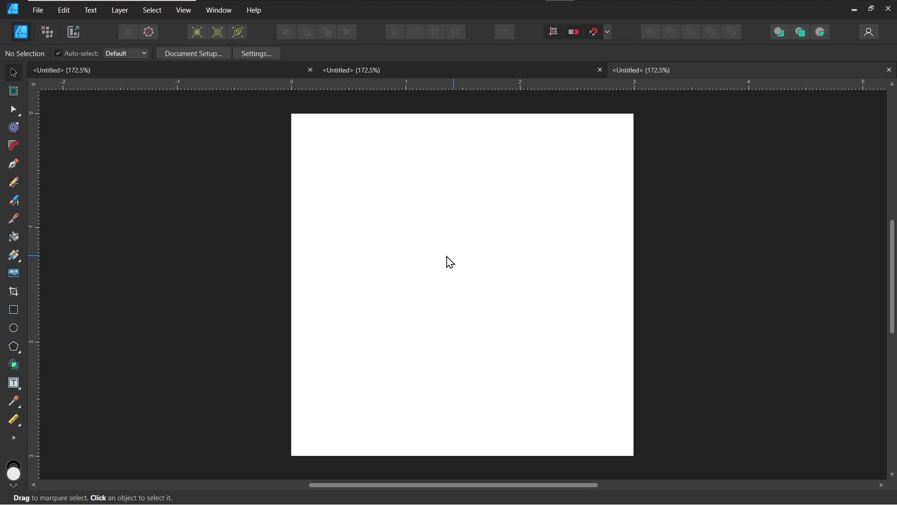
Show the Assets, Color, Layers, Stroke and Transform panels in the workspace.
left_click(232, 17)
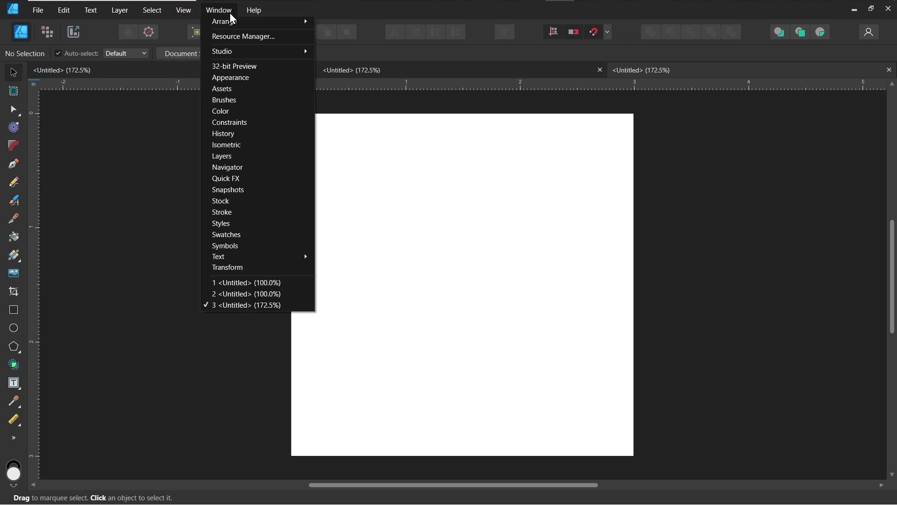
left_click(229, 89)
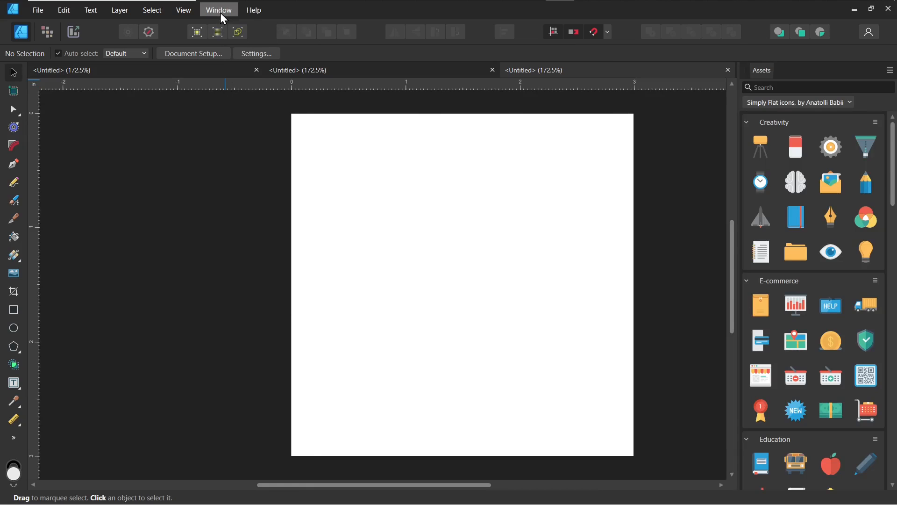
left_click(220, 12)
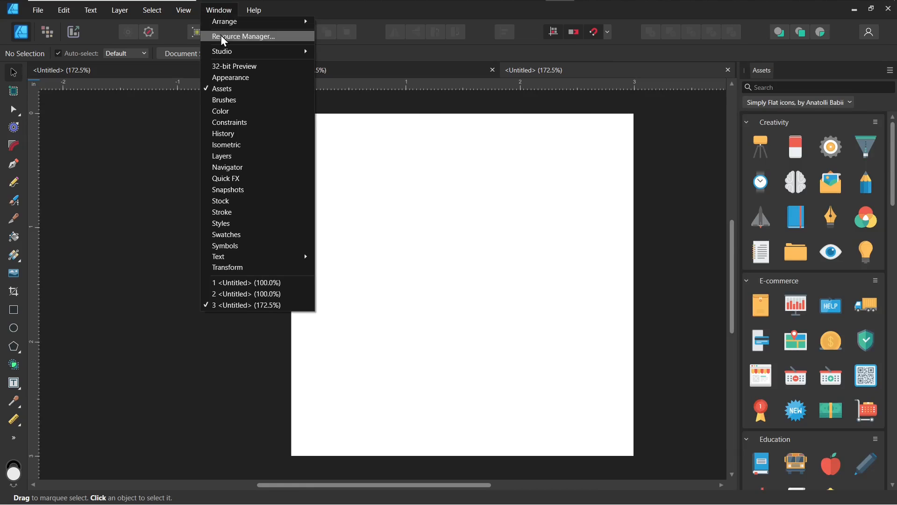
left_click(242, 112)
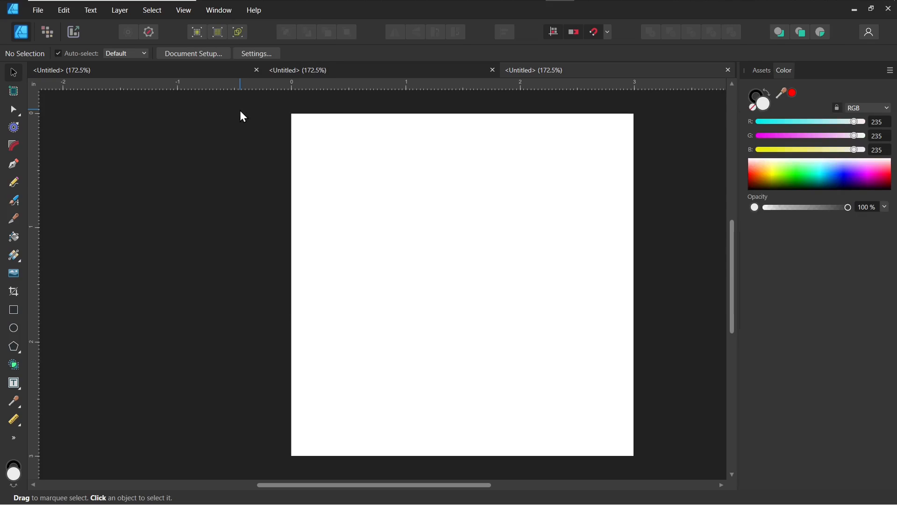
left_click(215, 16)
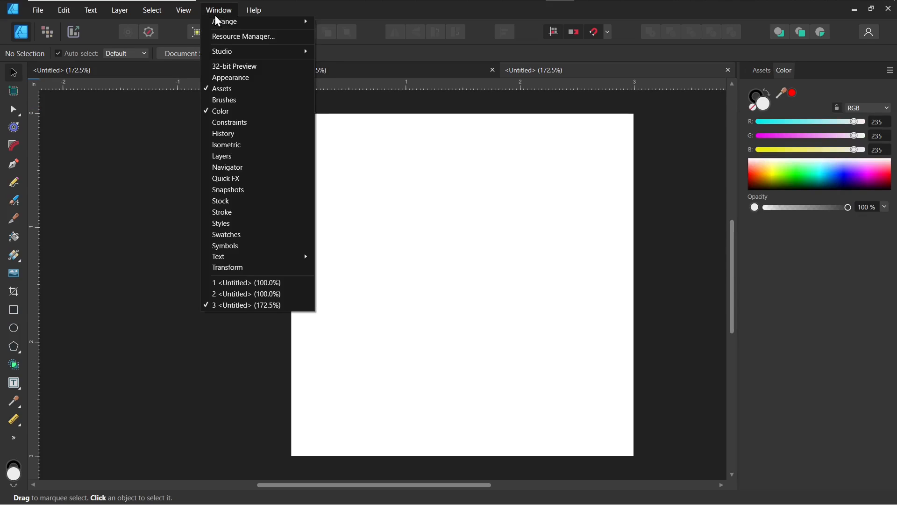
left_click(241, 158)
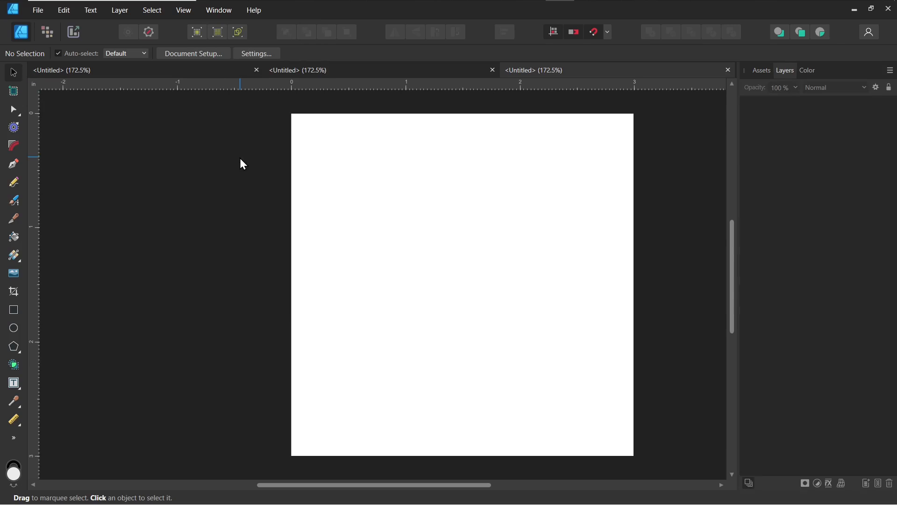
left_click(214, 12)
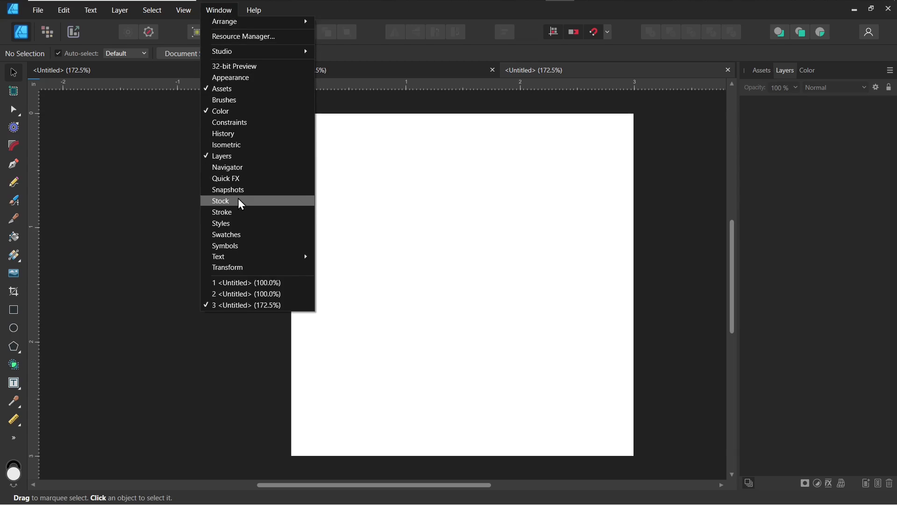
left_click(244, 212)
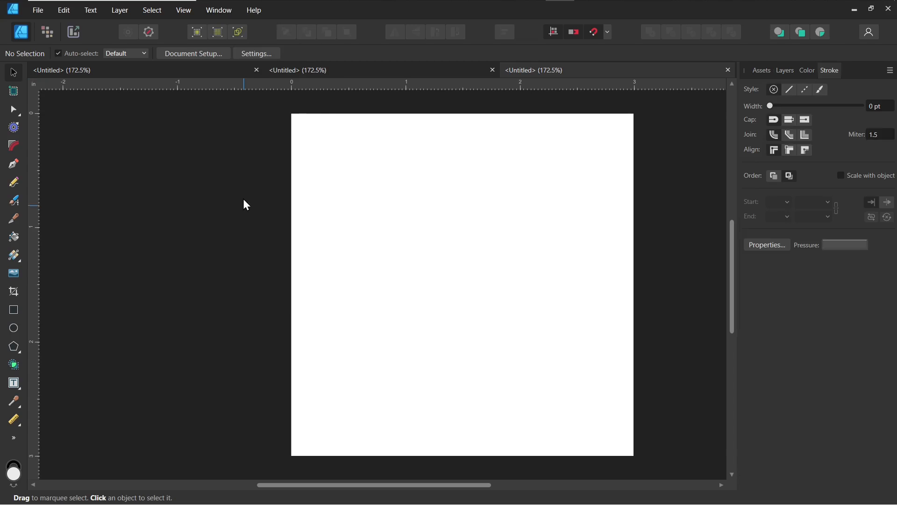
left_click(220, 13)
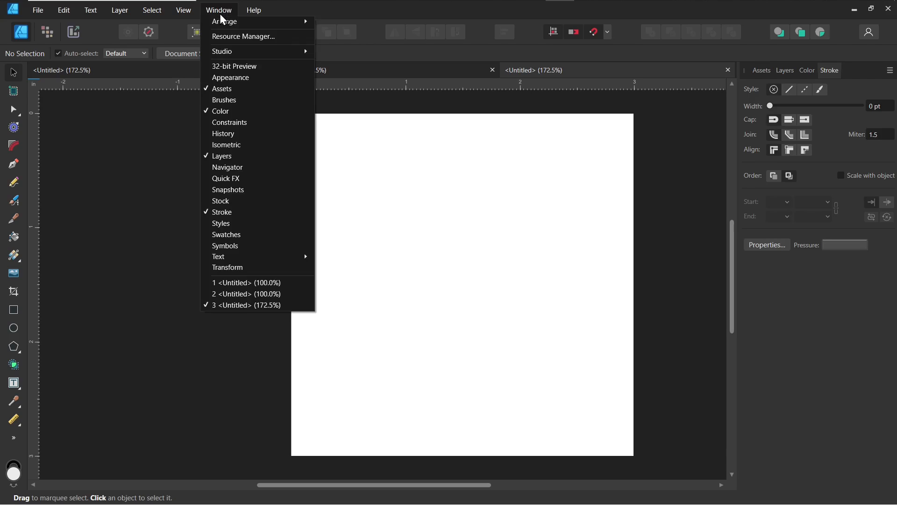
left_click(255, 268)
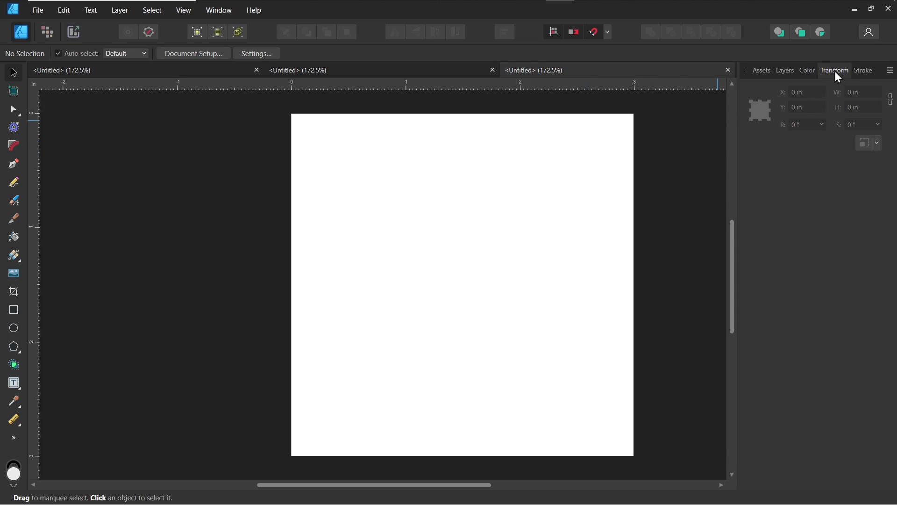
Detach the Transform panel over the page and dock it back with the other panels.
left_click_drag(834, 73, 756, 156)
mouse_move(821, 179)
left_mouse_down()
mouse_move(604, 186)
mouse_move(197, 134)
mouse_move(160, 104)
mouse_move(106, 101)
mouse_move(671, 115)
mouse_move(395, 136)
left_mouse_up()
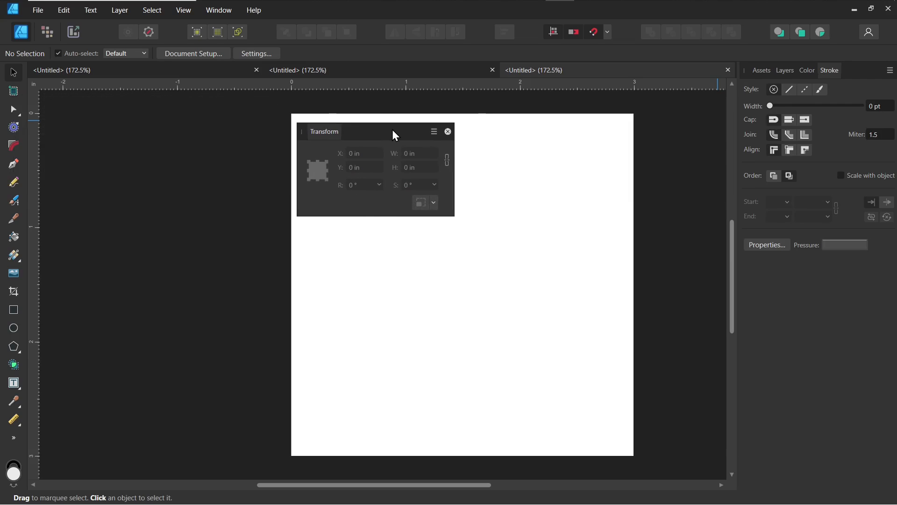
mouse_move(322, 135)
left_mouse_down()
mouse_move(452, 153)
mouse_move(763, 115)
mouse_move(814, 97)
mouse_move(825, 82)
left_mouse_up()
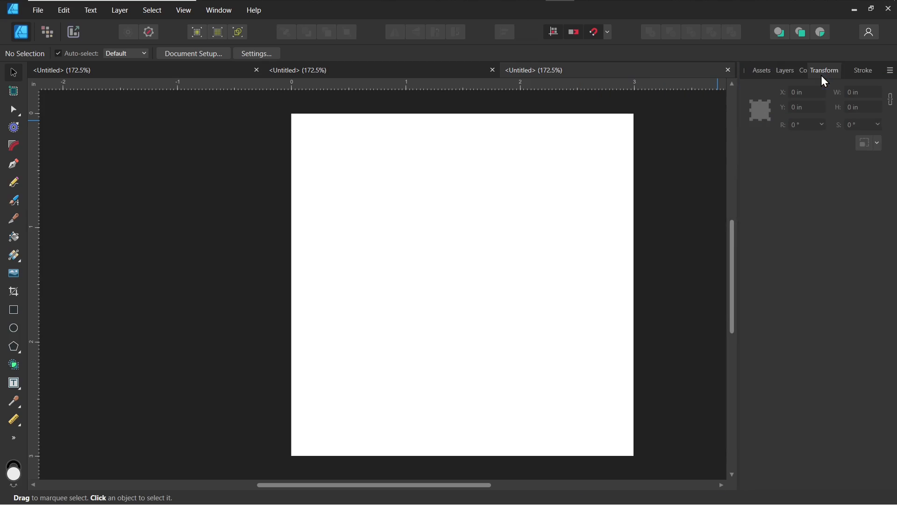
left_click(761, 72)
left_click(784, 73)
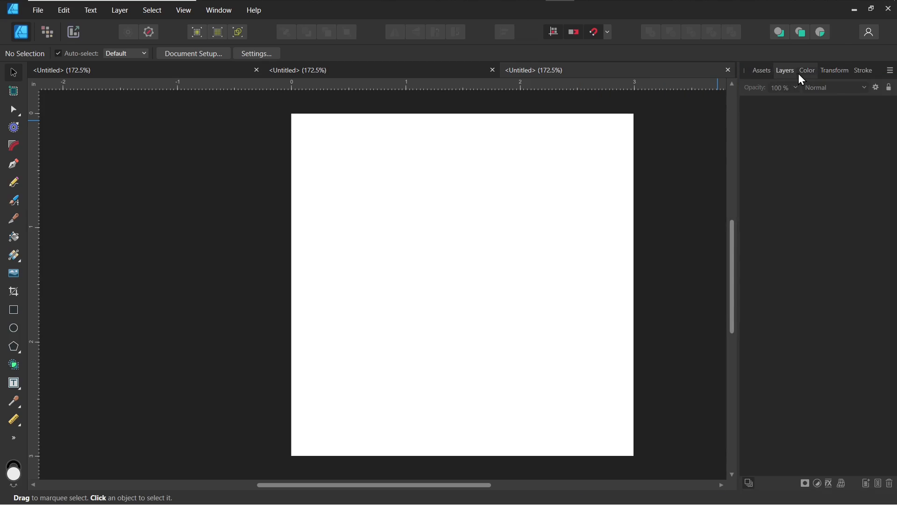
left_click(800, 72)
left_click(838, 72)
left_click(854, 73)
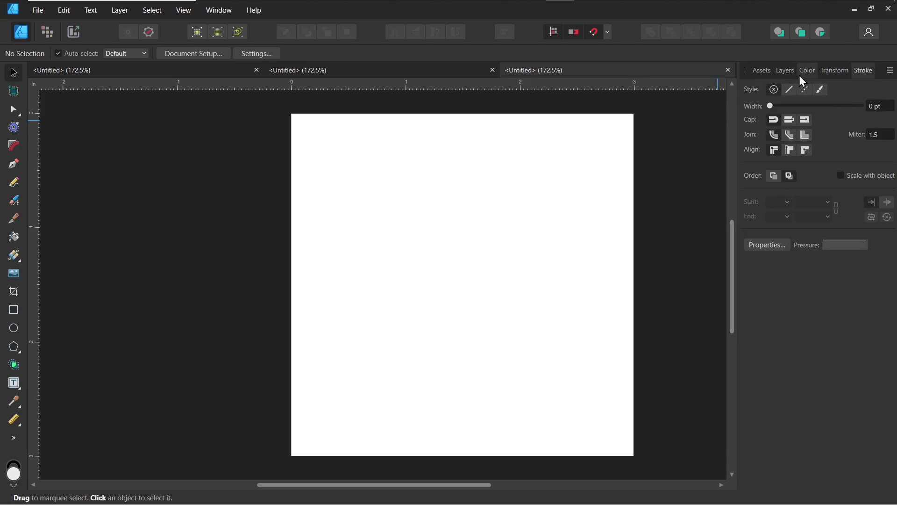
left_click(832, 72)
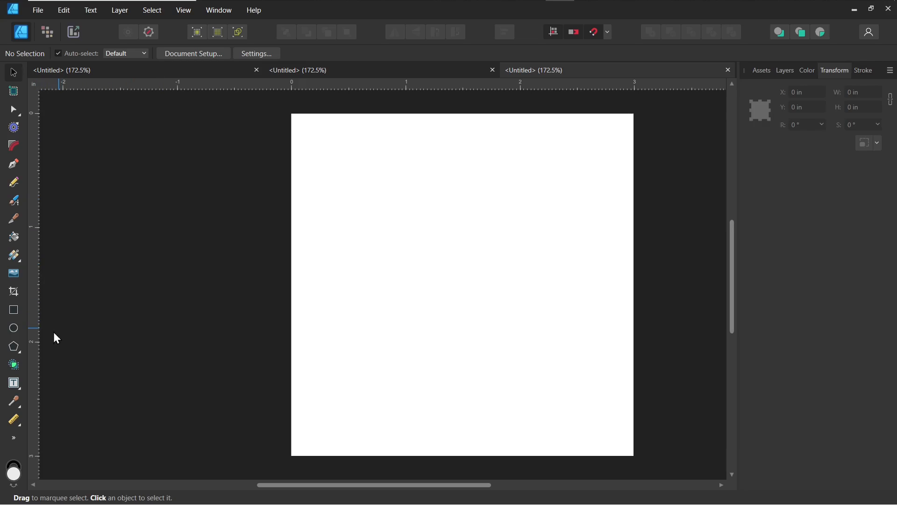
Draw a polygon with 6 sides, about 2.24 in wide and high, outward from near the middle of the page.
left_click(14, 347)
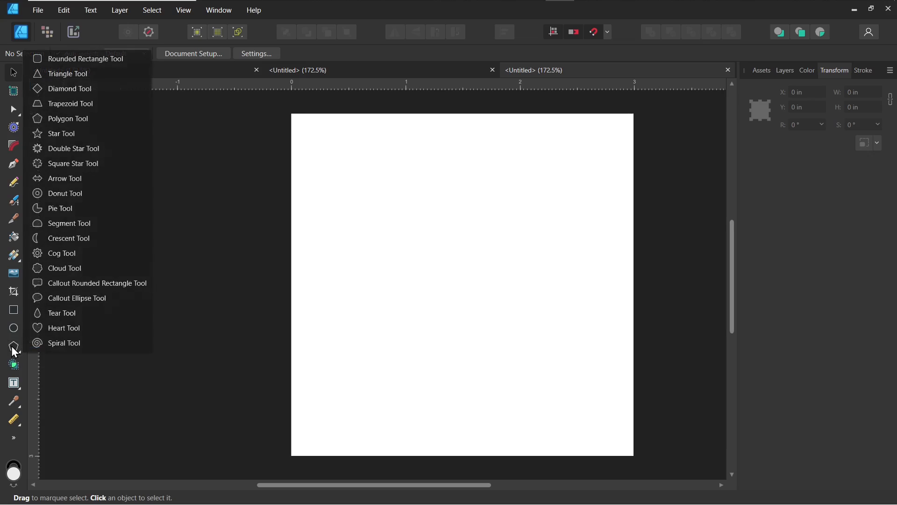
left_click(85, 195)
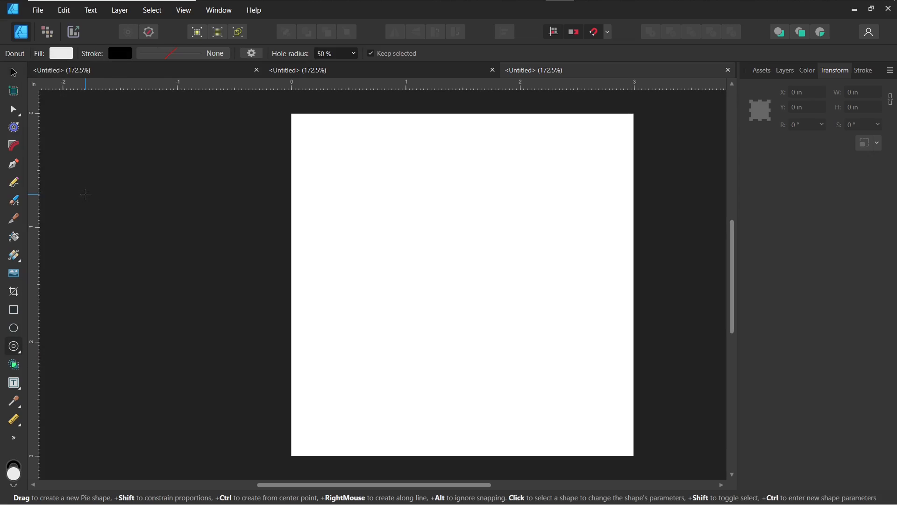
left_click(16, 353)
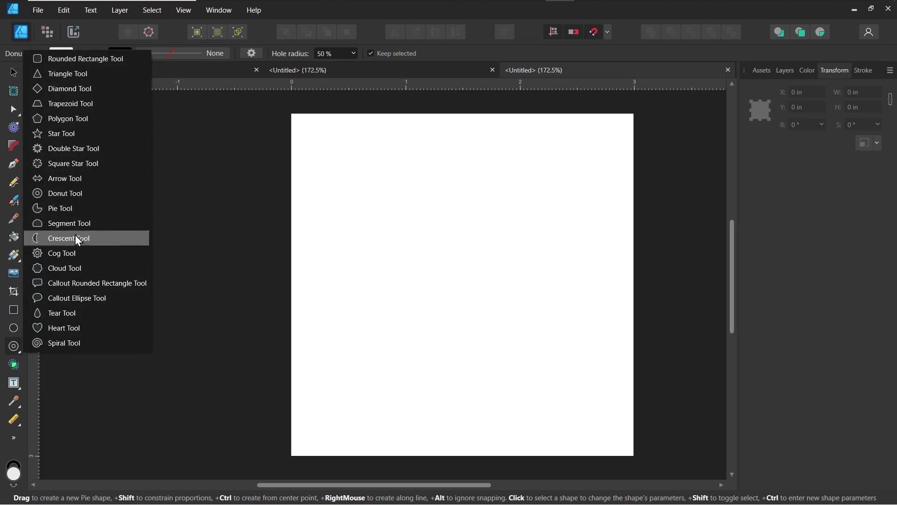
left_click(103, 124)
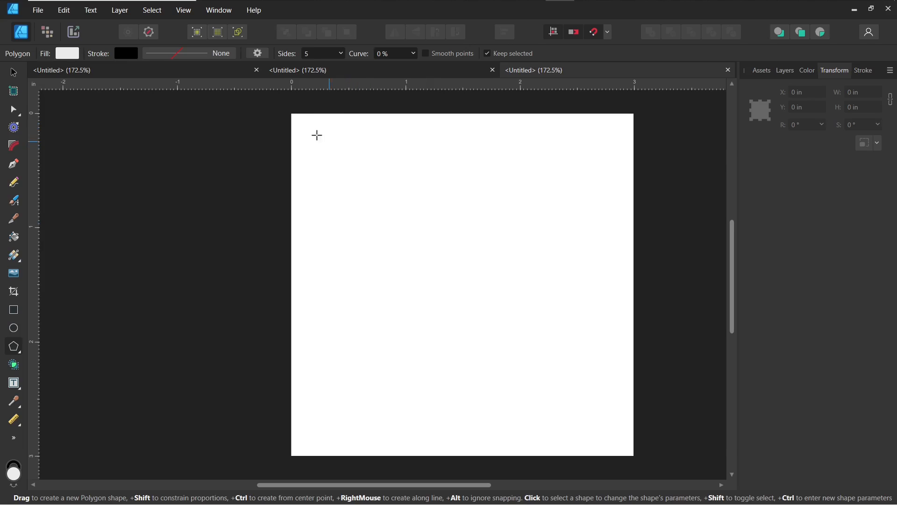
left_click(321, 54)
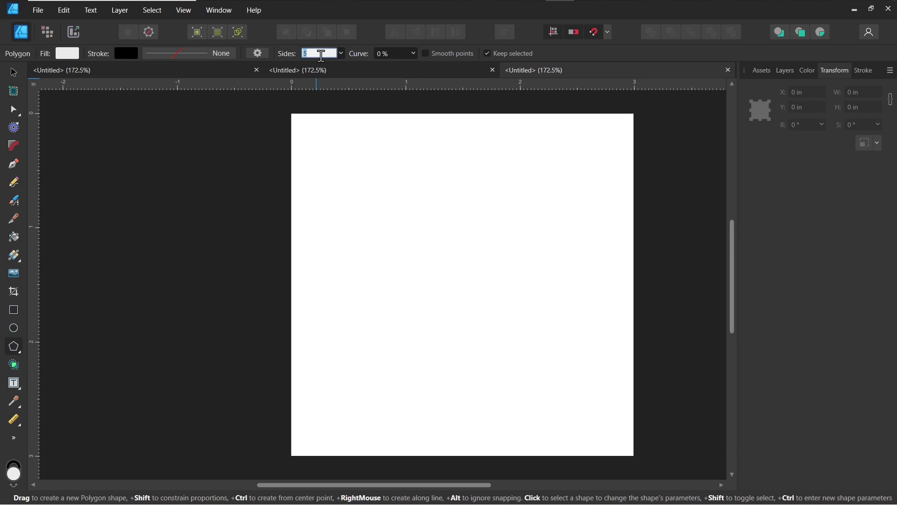
type("6")
left_click(343, 53)
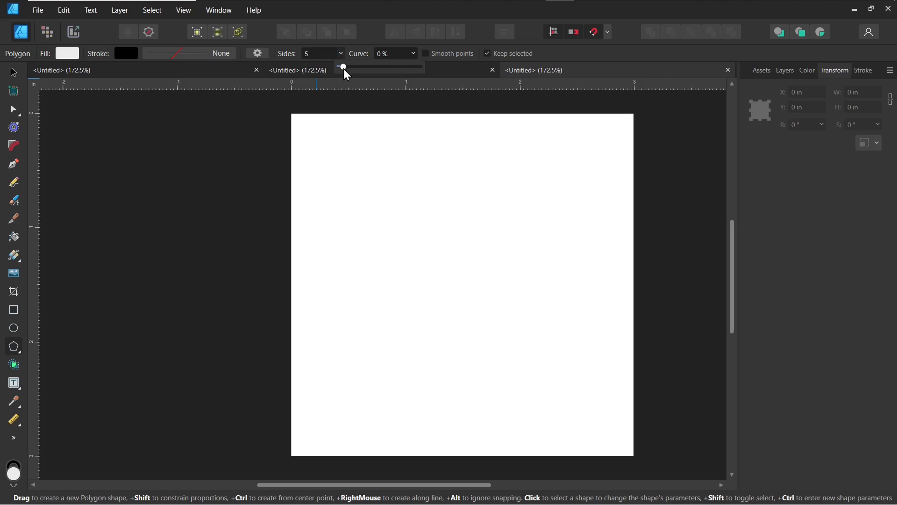
left_click(321, 54)
type("6")
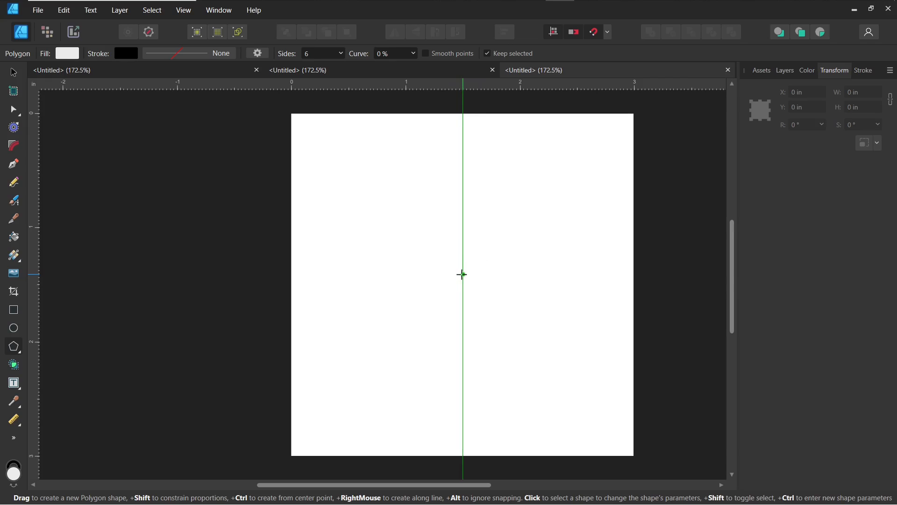
left_click_drag(462, 274, 570, 422)
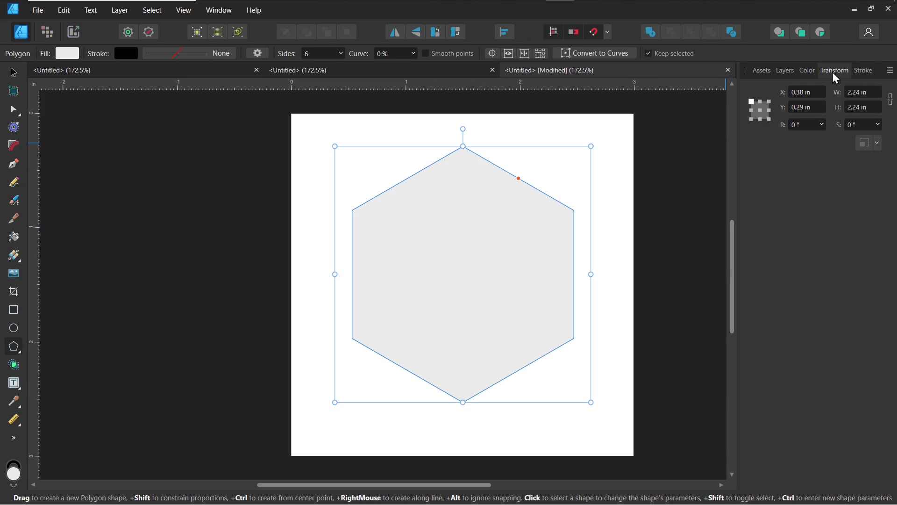
Set the hexagon's width and height to 2 in each.
left_click(862, 92)
type("2")
key("Return")
type("2")
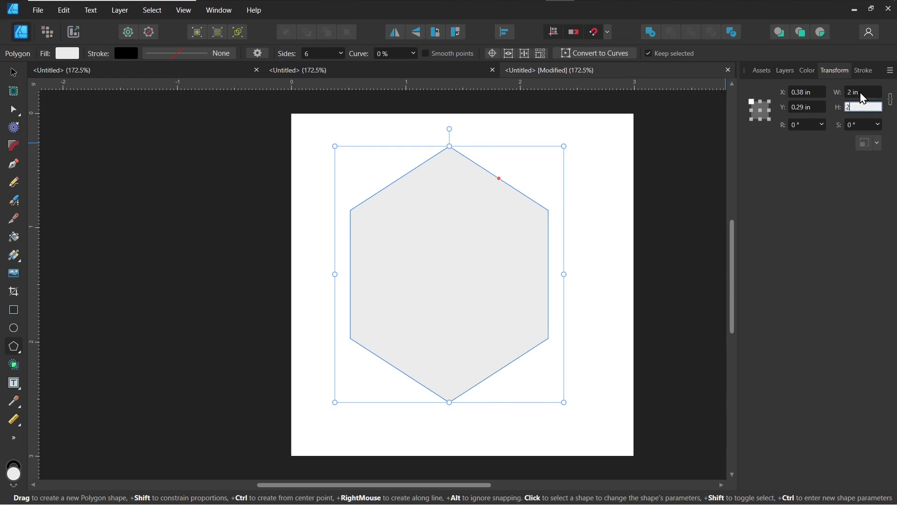
key("Return")
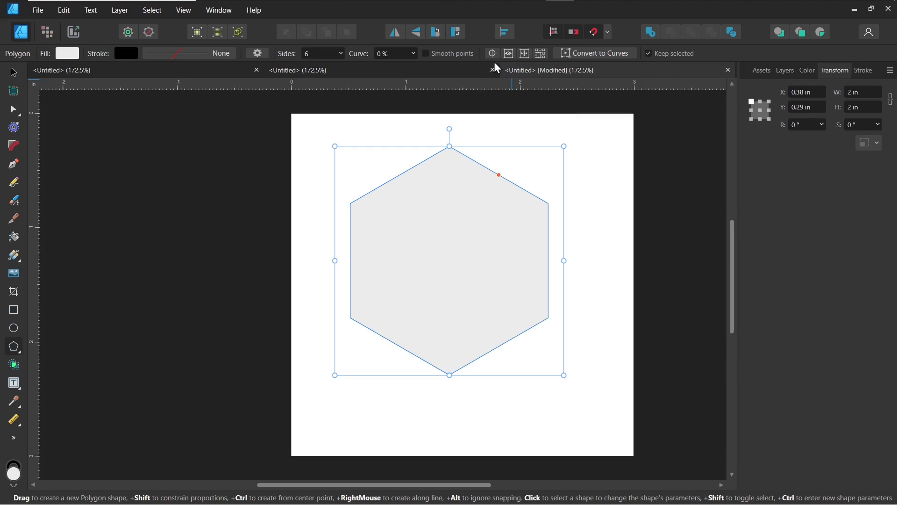
Center the hexagon horizontally and vertically on the spread, and select it with the Move tool.
left_click(505, 32)
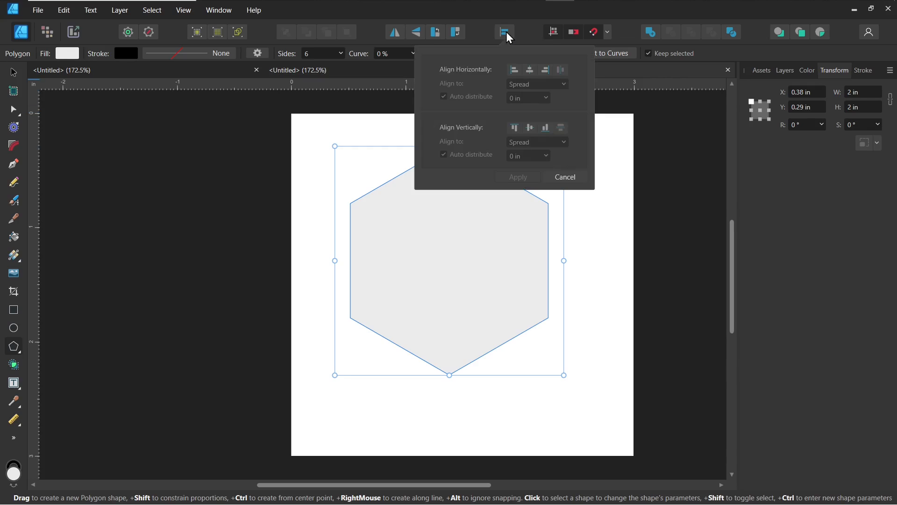
left_click(506, 32)
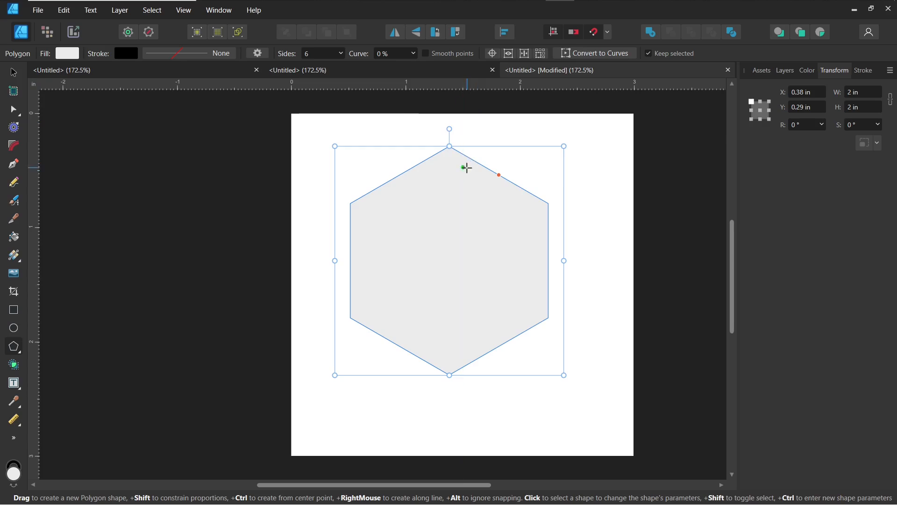
left_click(504, 33)
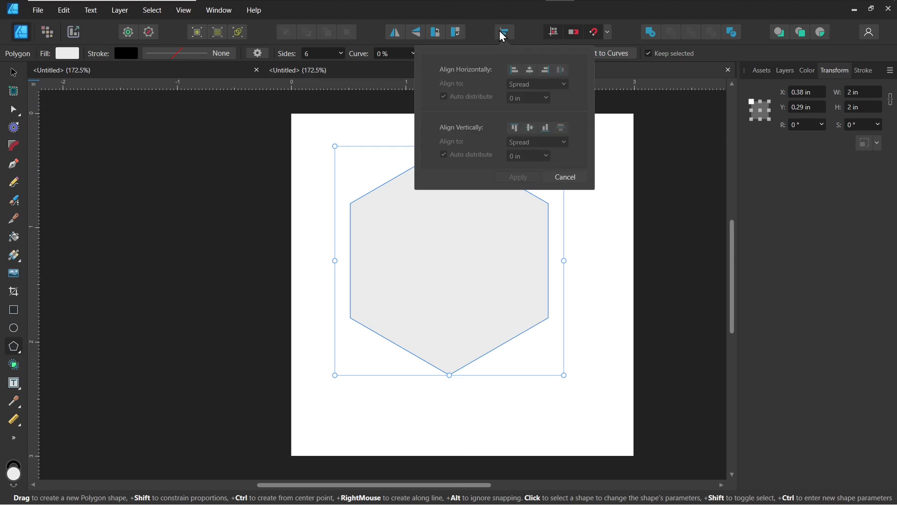
left_click(529, 74)
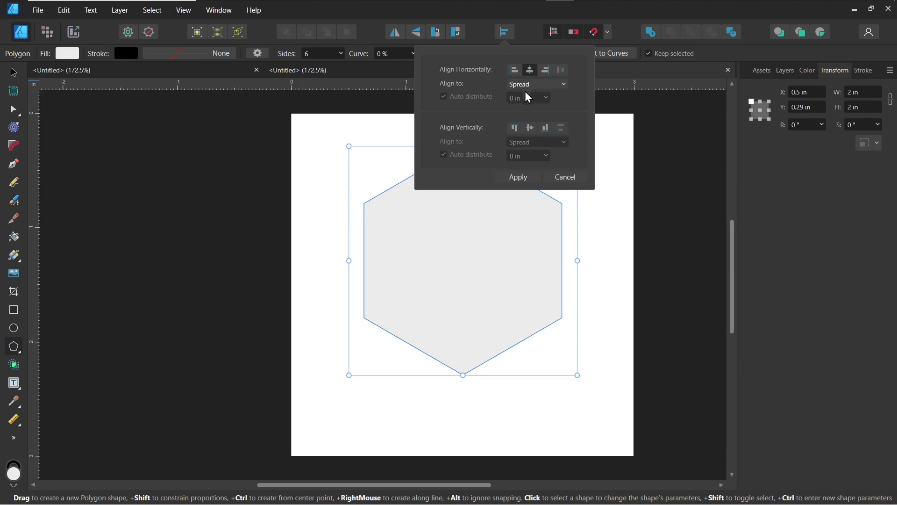
left_click(530, 129)
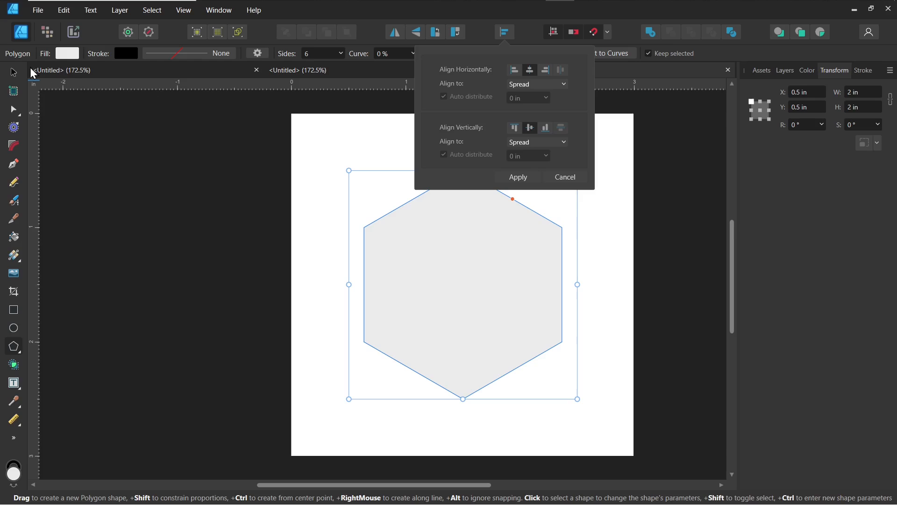
left_click(13, 73)
left_click(383, 115)
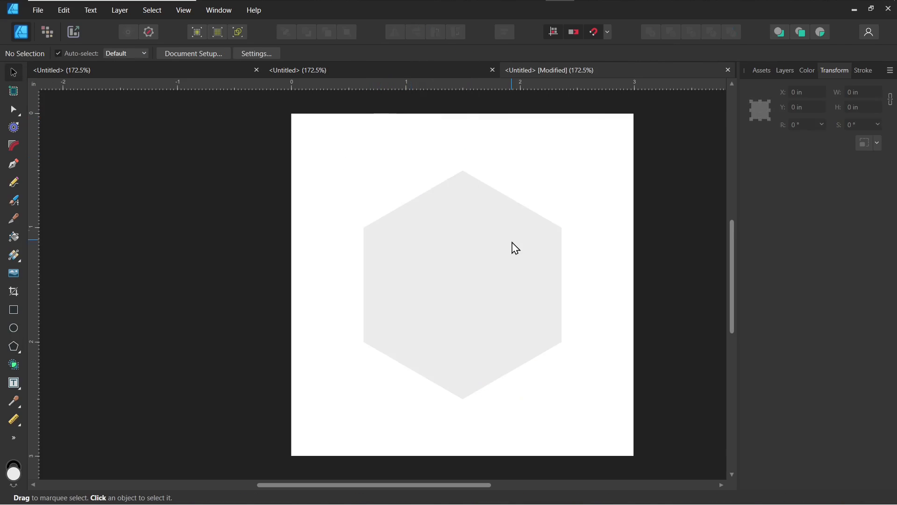
left_click(484, 255)
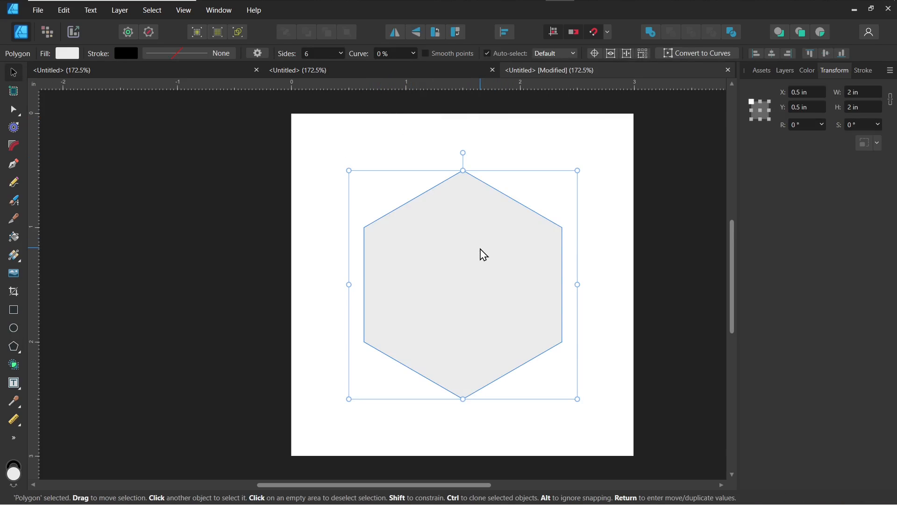
Fill the hexagon with bright cyan, RGB 7, 241, 255.
left_click(807, 71)
left_click(826, 174)
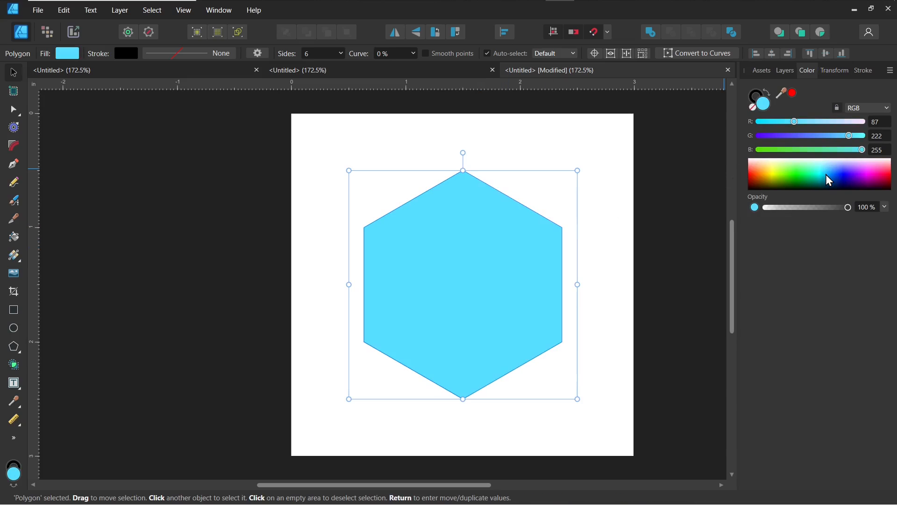
left_click(755, 91)
left_click(763, 108)
left_click(807, 176)
left_click(821, 175)
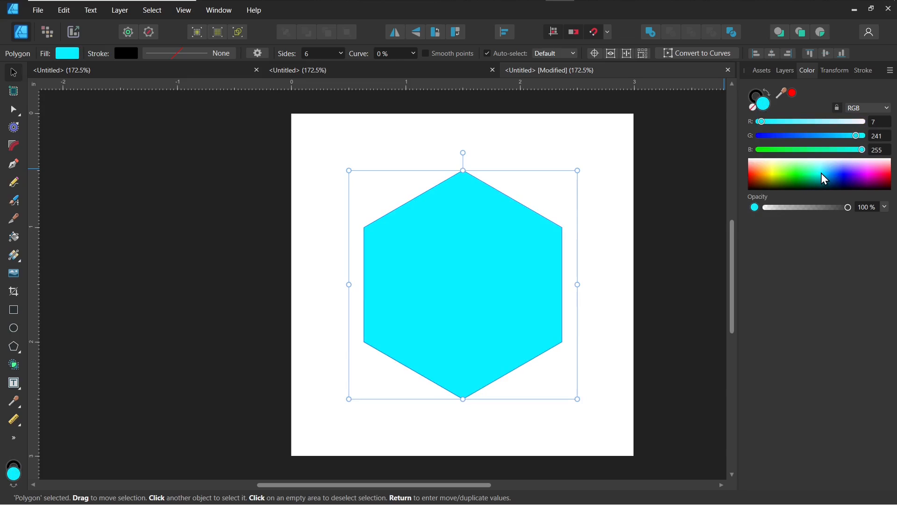
Try a purple stroke on the hexagon, set the stroke to none instead, and deselect the shape.
left_click(755, 95)
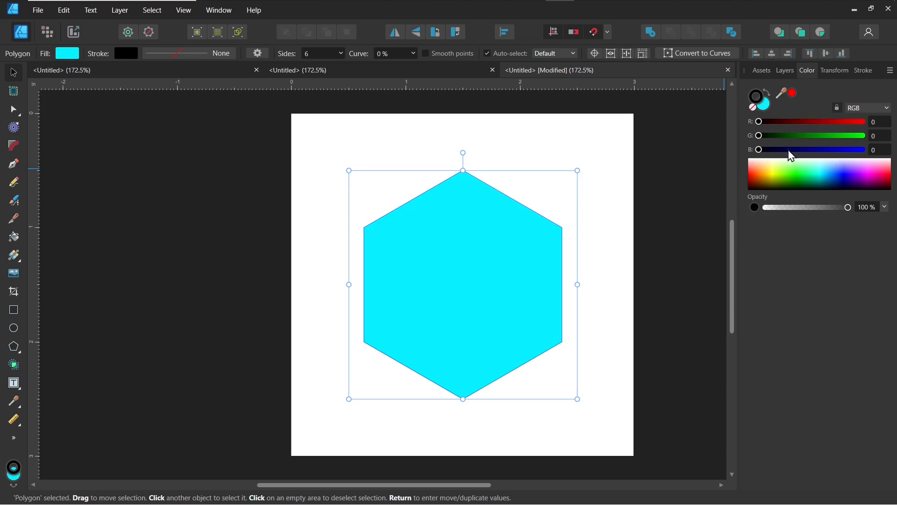
left_click(805, 170)
left_click(853, 164)
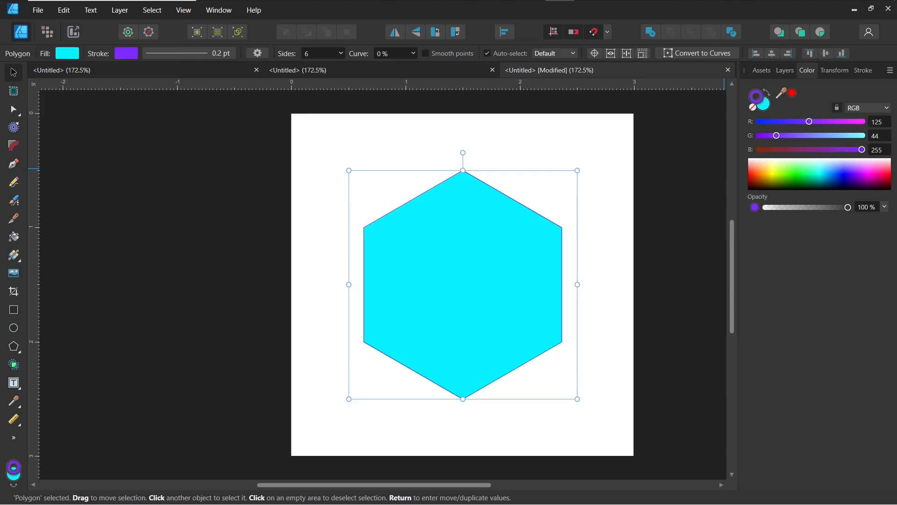
left_click(752, 108)
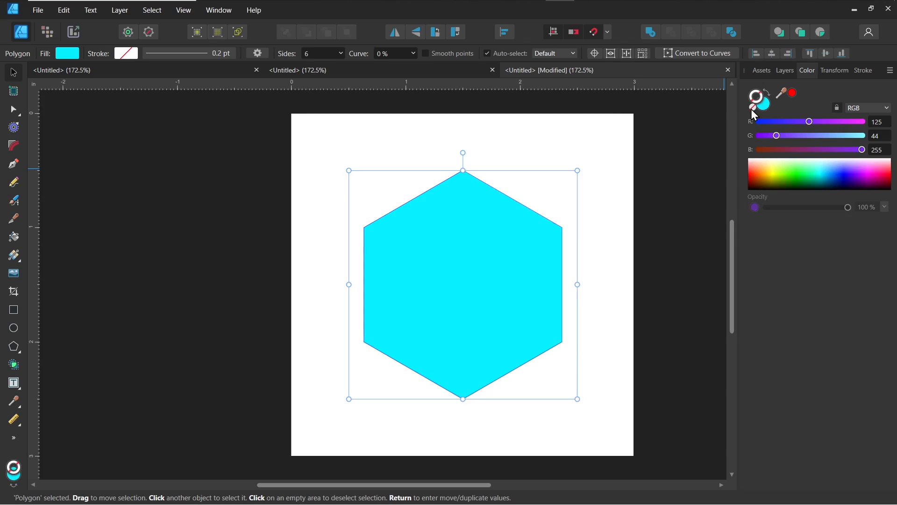
left_click(393, 137)
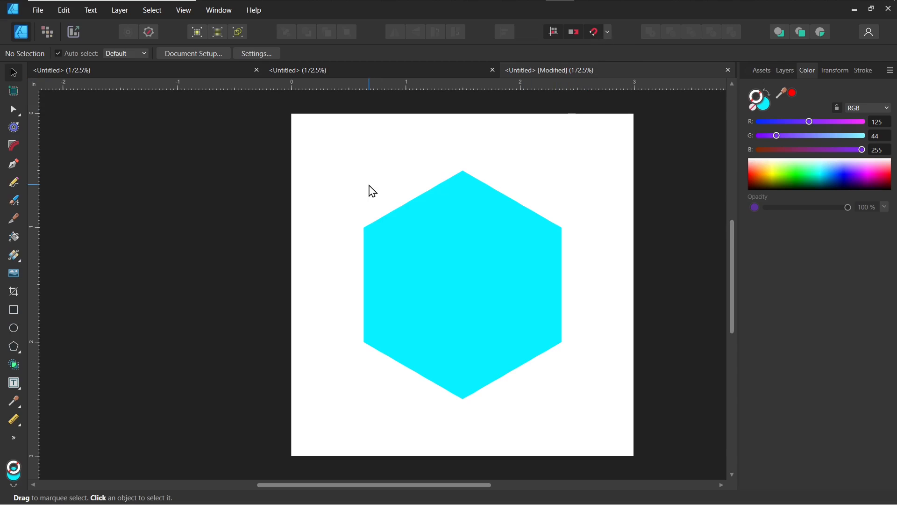
Draw a straight Pen line between the hexagon's upper left and upper right corners and set its stroke width to 1 pt.
left_click(14, 165)
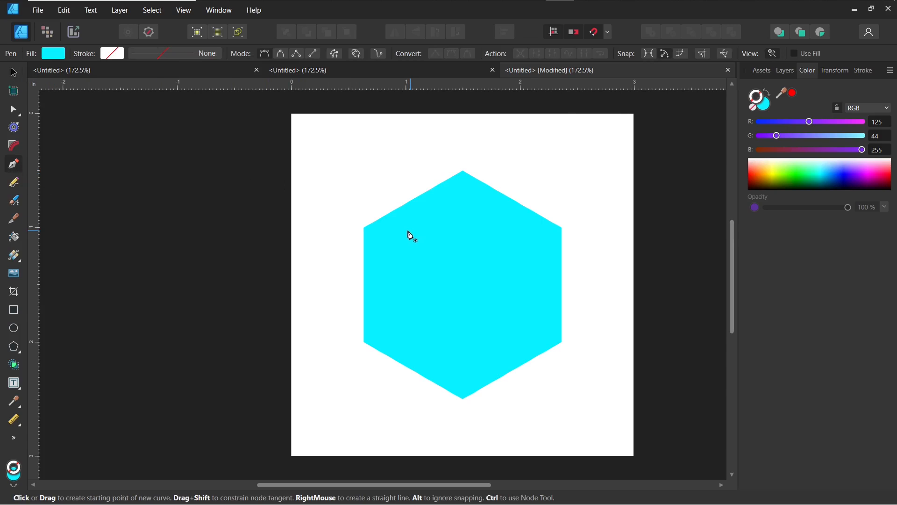
left_click(365, 229)
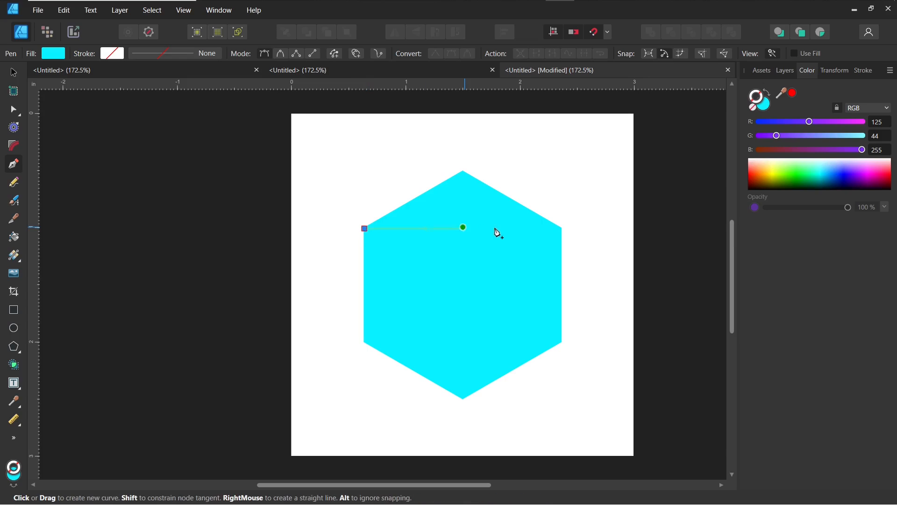
left_click(563, 229)
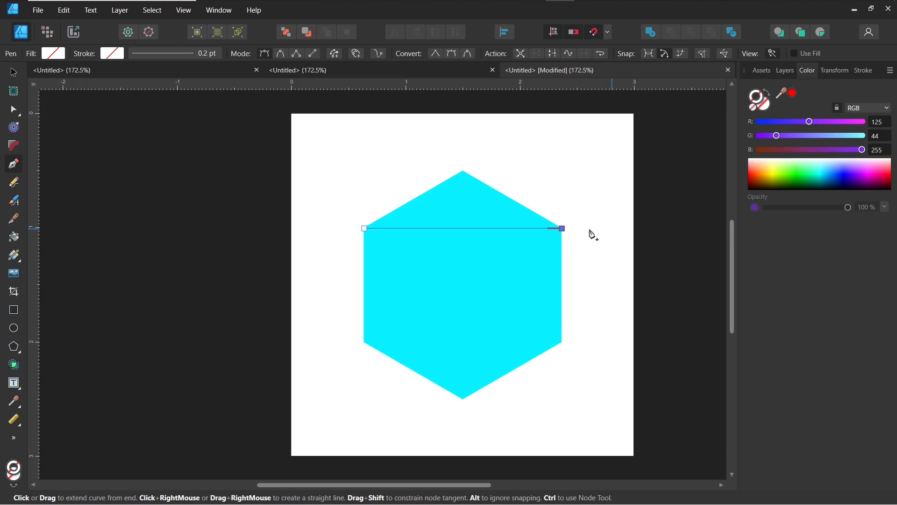
left_click(864, 71)
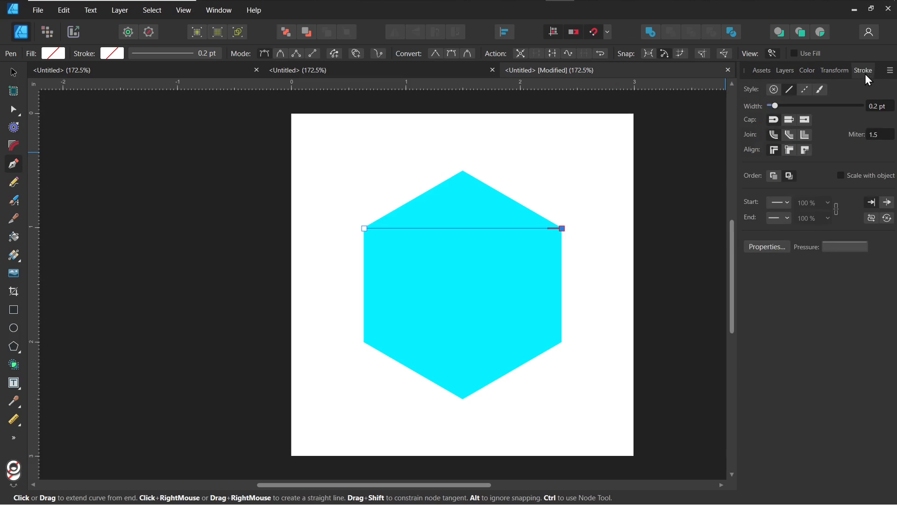
scroll(882, 113, "up", 1)
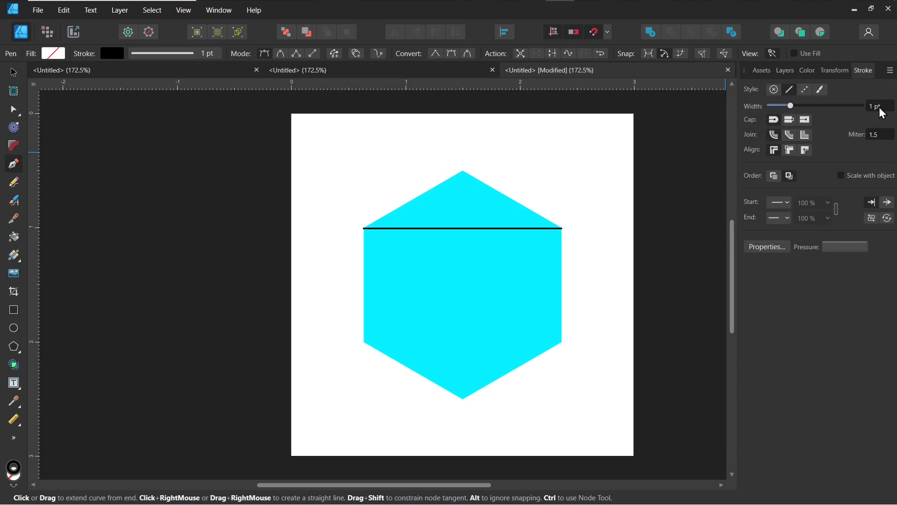
Divide the hexagon along the line with the Divide geometry operation, and deselect the resulting pieces.
left_click(13, 73)
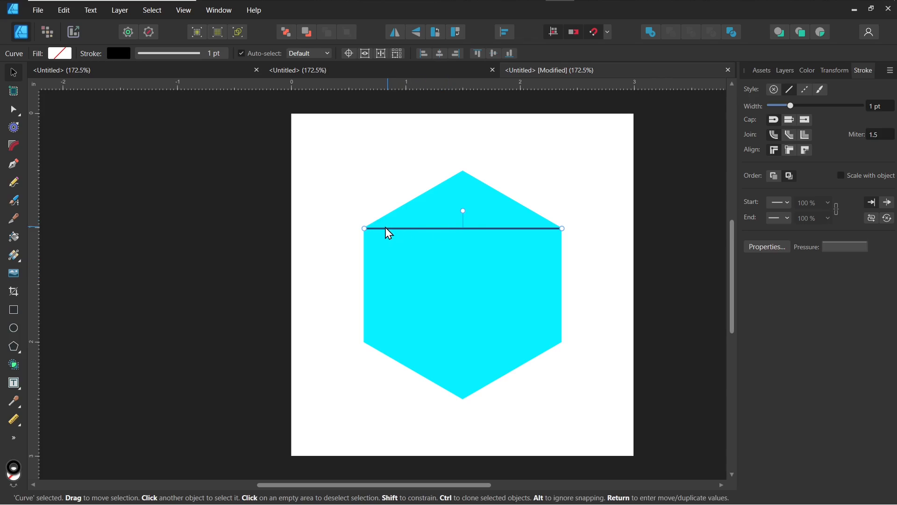
left_click(470, 260, "shift")
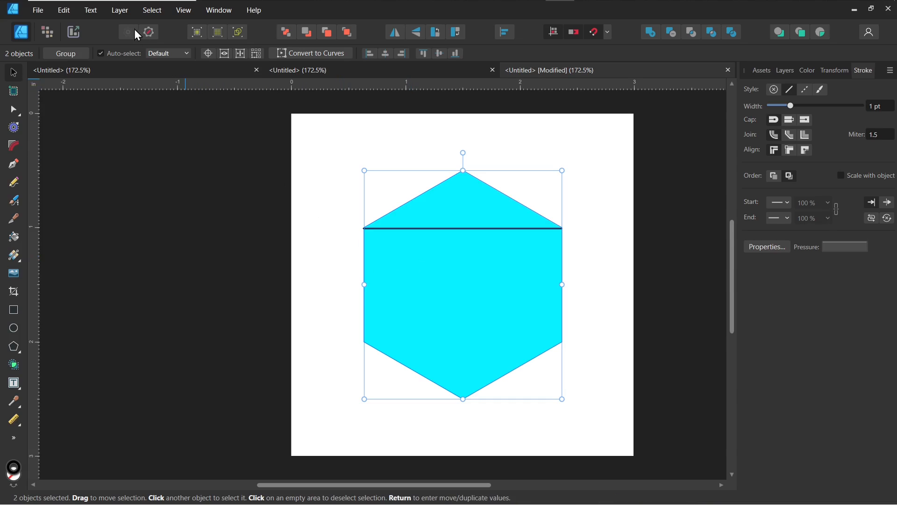
left_click(122, 14)
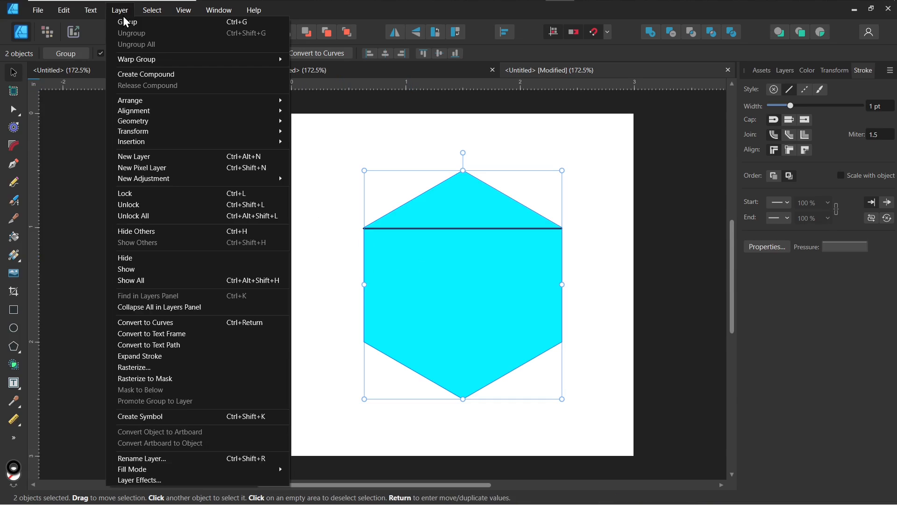
mouse_move(253, 121)
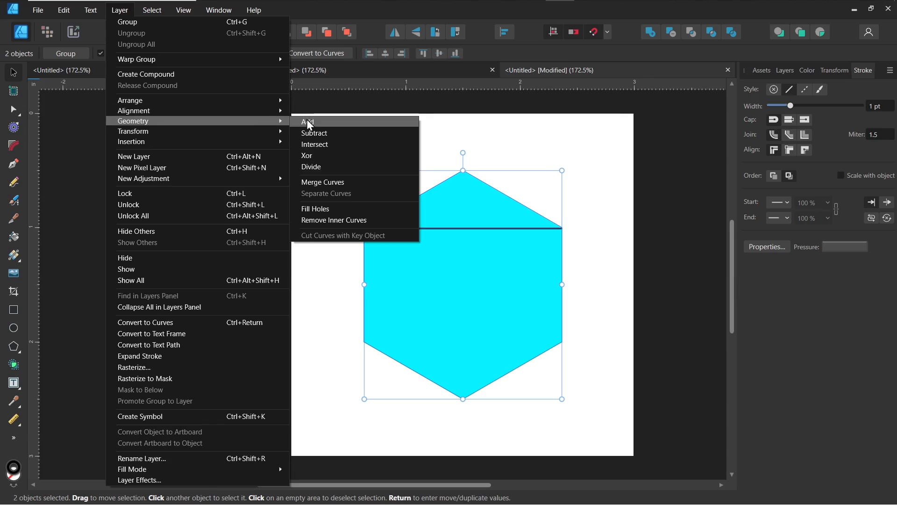
left_click(354, 168)
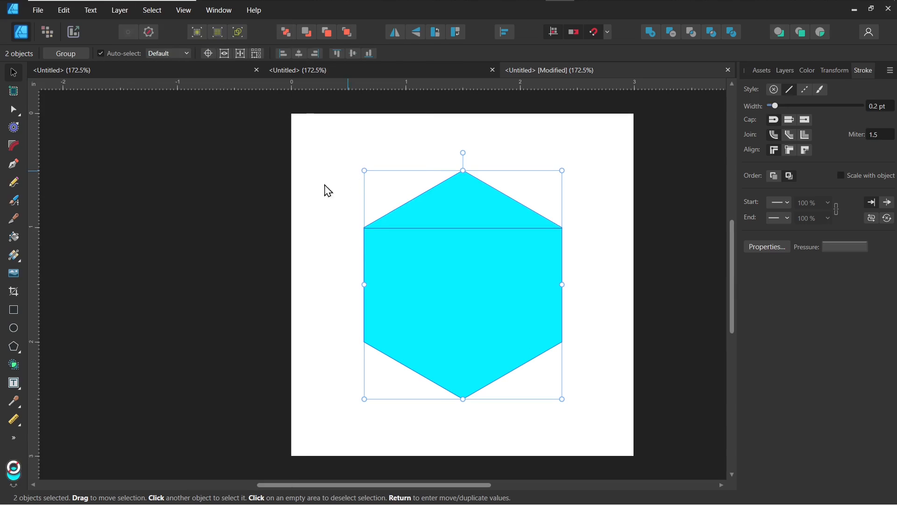
left_click(299, 202)
Fill the separated top triangle with dark blue, RGB 41, 0, 240, keeping its stroke at none, and deselect it.
left_click_drag(462, 200, 450, 169)
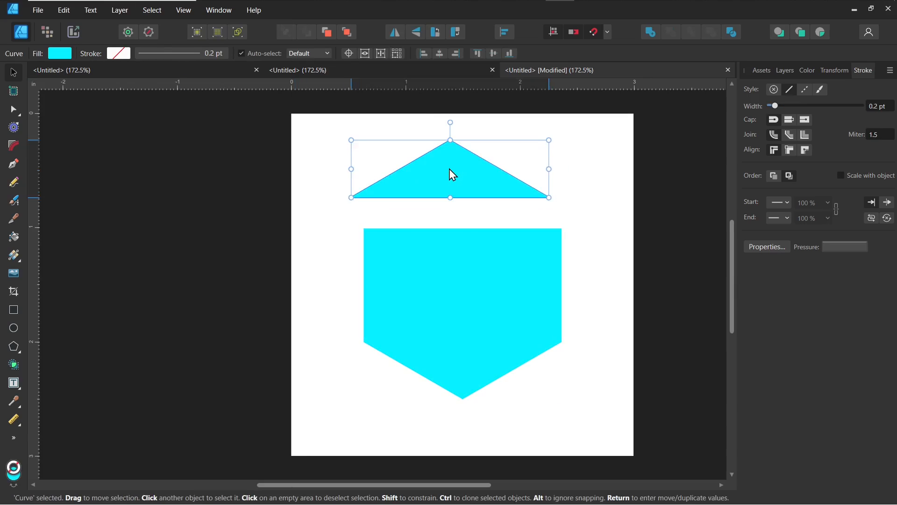
key("ctrl+z")
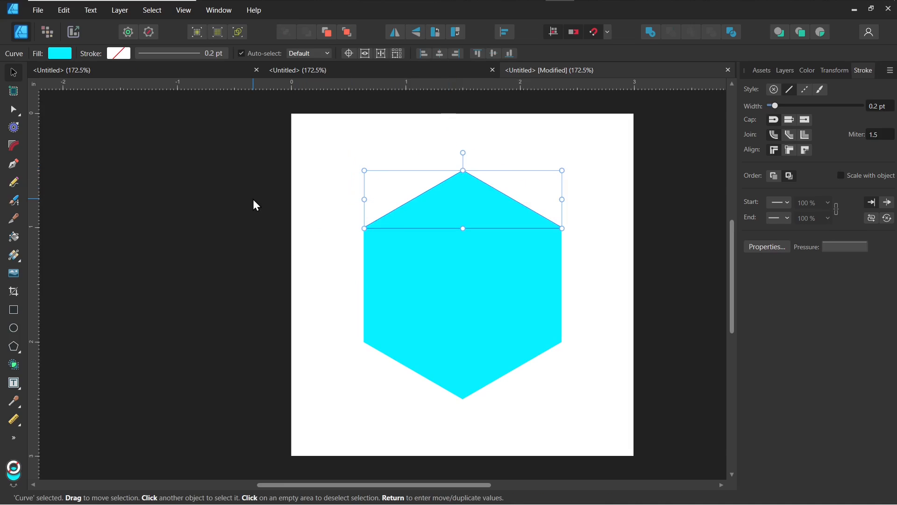
left_click(811, 74)
left_click(843, 183)
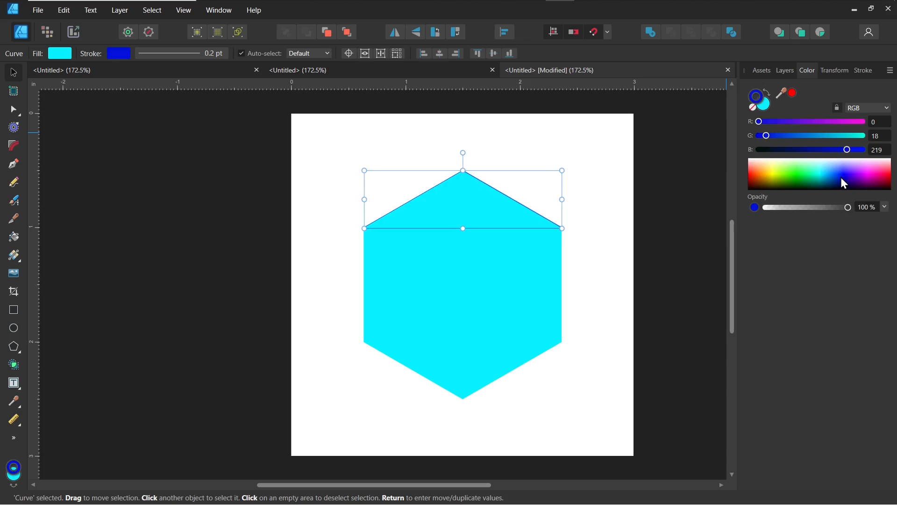
left_click(751, 109)
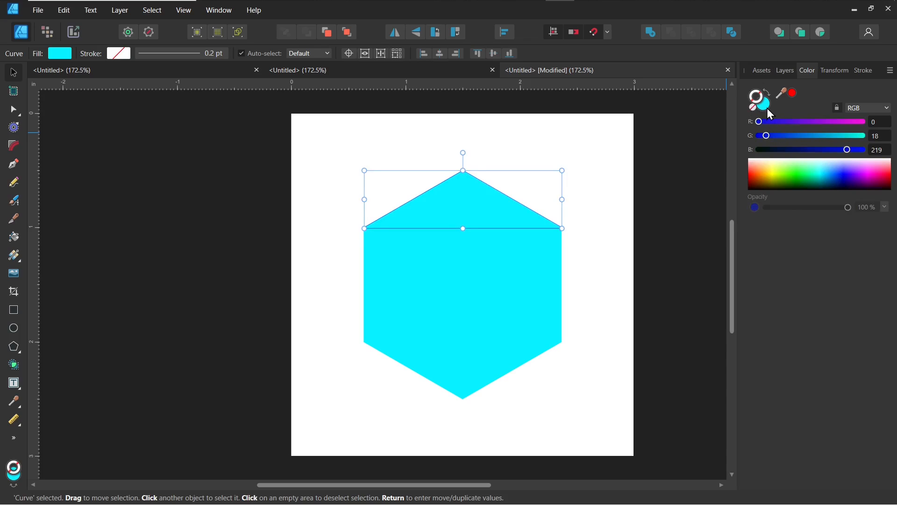
left_click(765, 105)
left_click(848, 176)
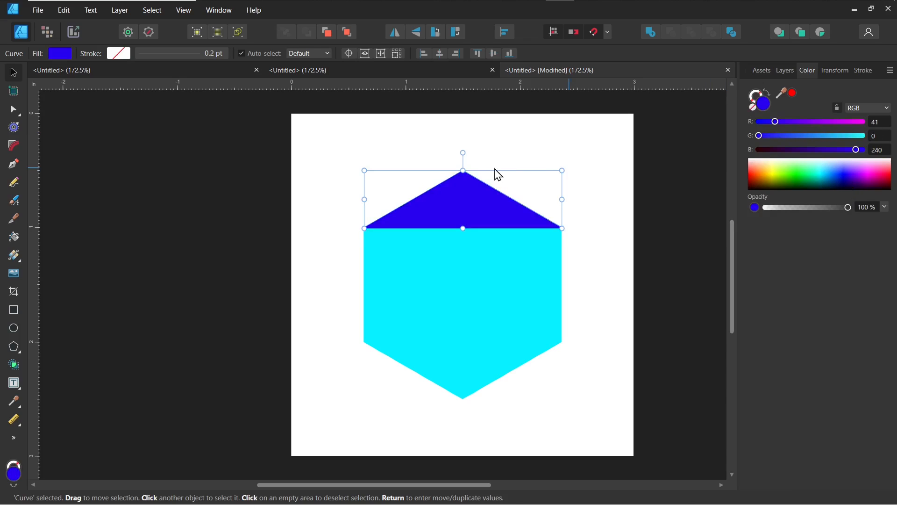
left_click(500, 154)
Duplicate the blue triangle in place, trying a move of the copy up and to the right and undoing it.
left_click(457, 218)
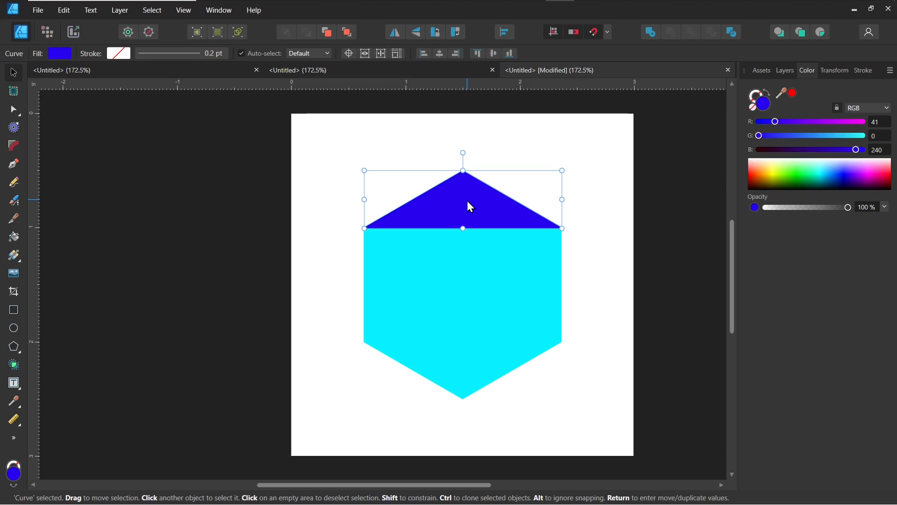
key("ctrl+j")
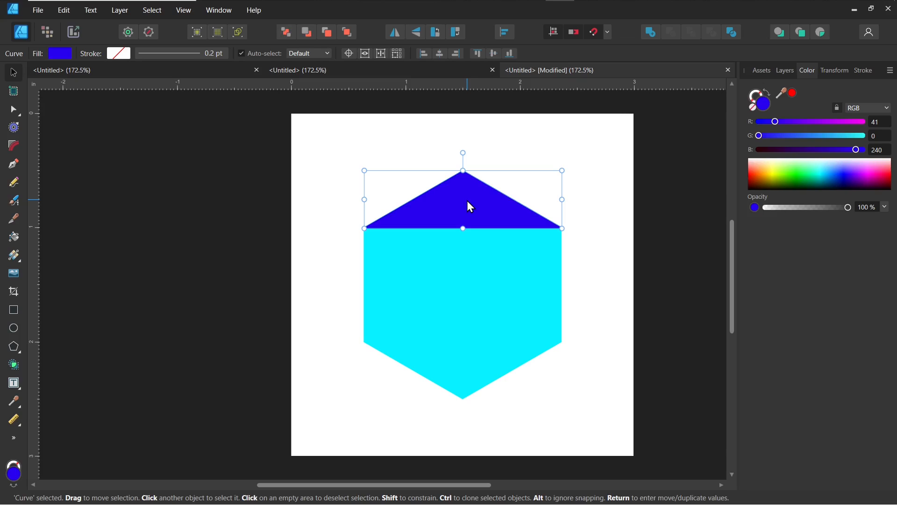
left_click_drag(466, 200, 542, 178)
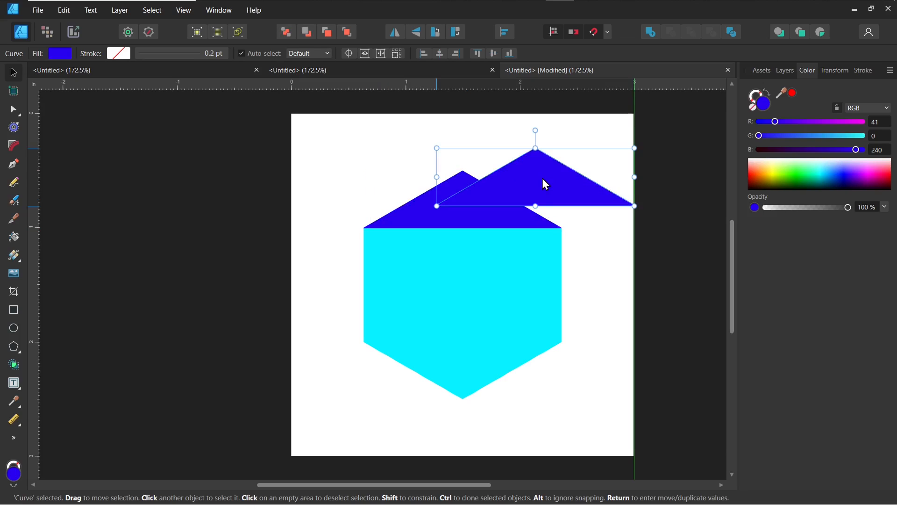
key("ctrl+z")
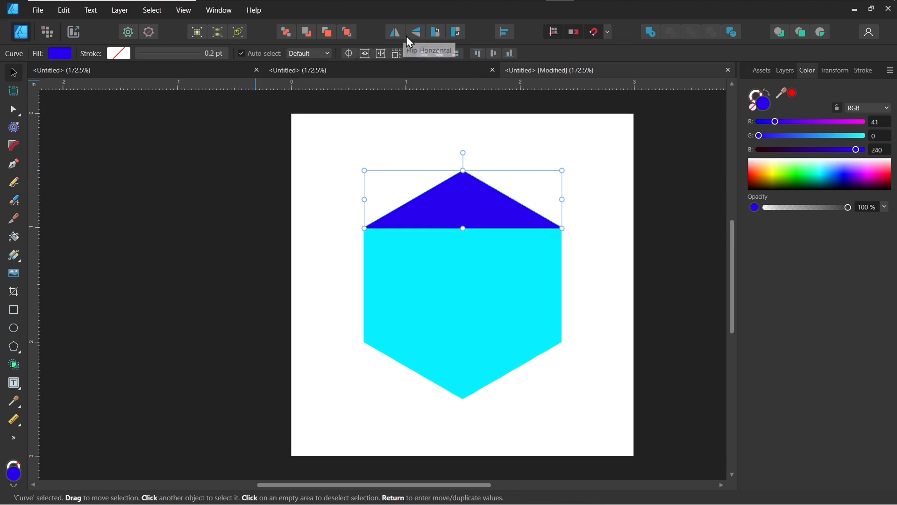
Flip the copied triangle vertically and place it base to base below the original, one level forward in the stacking order.
left_click(418, 36)
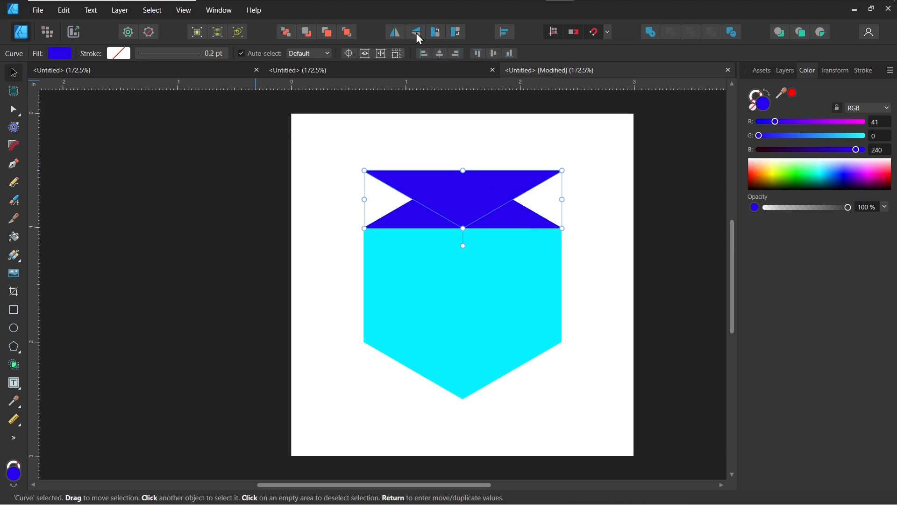
left_click_drag(456, 186, 456, 251)
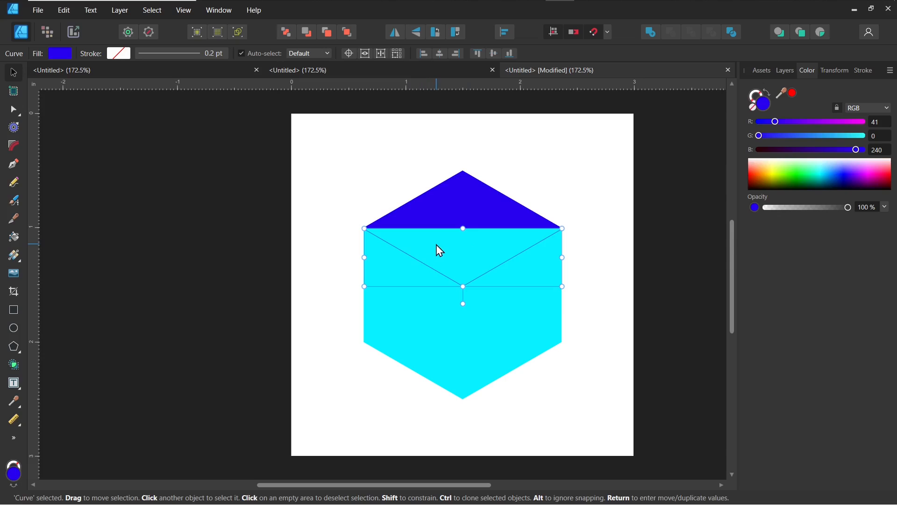
left_click(327, 33)
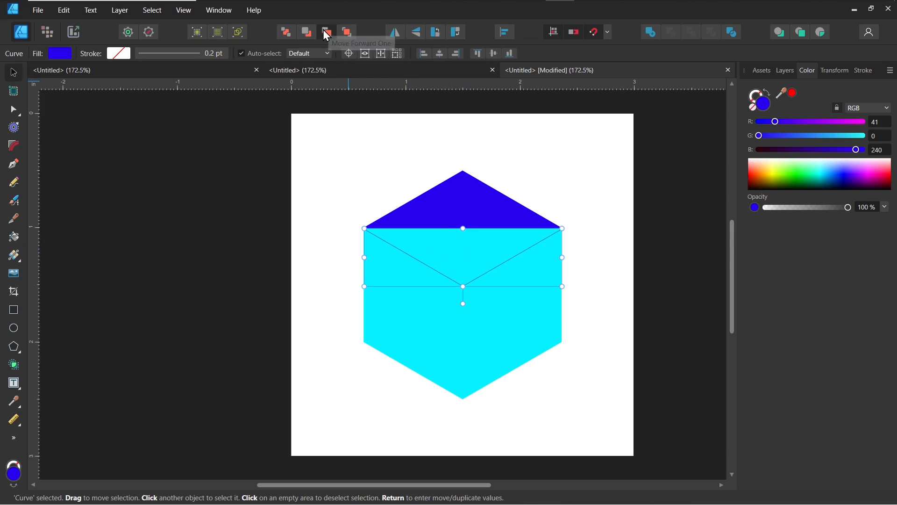
Merge the two blue triangles into one rhombus with the Add geometry operation and bring it in front of the cyan shape.
left_click(462, 208, "shift")
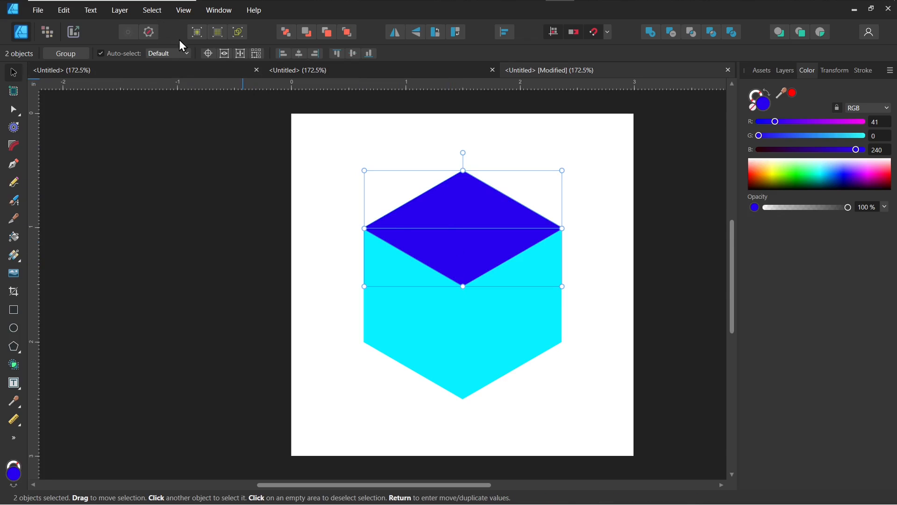
left_click_drag(430, 280, 486, 229)
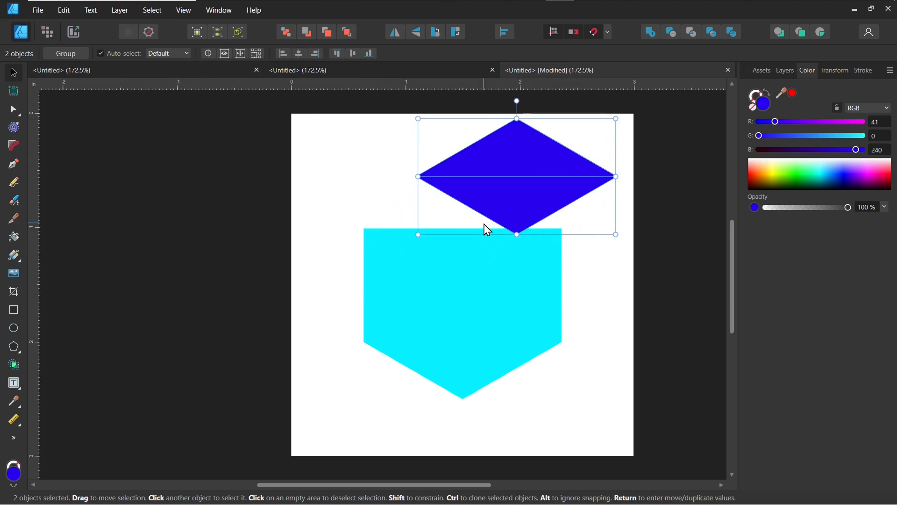
key("ctrl+z")
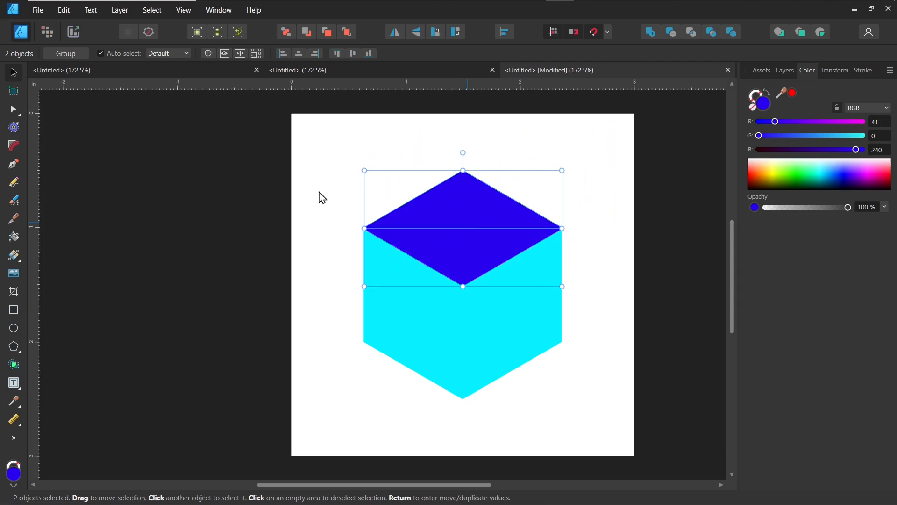
left_click(120, 11)
mouse_move(168, 125)
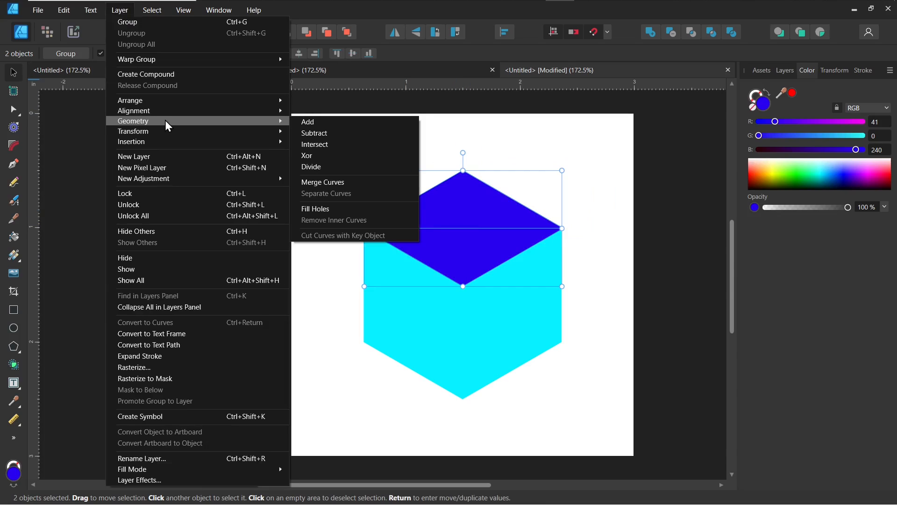
left_click(319, 124)
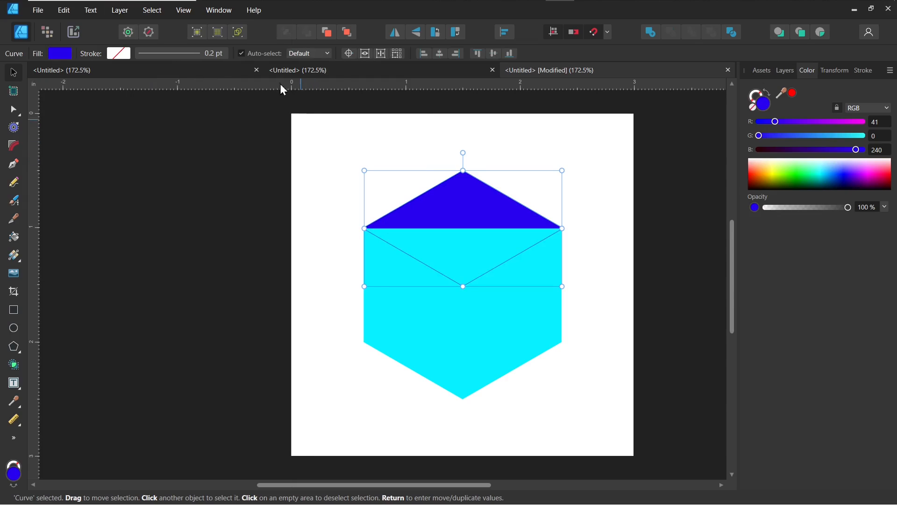
left_click(327, 33)
left_click(337, 154)
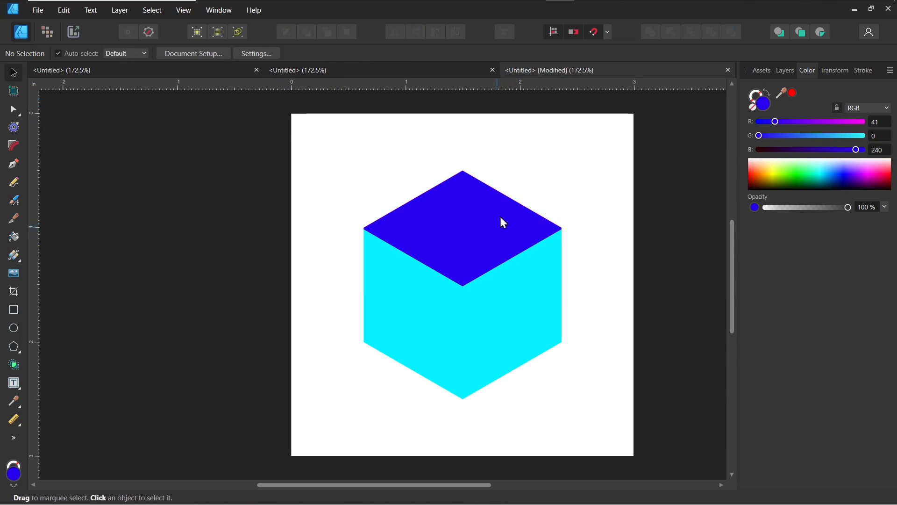
Try moving the blue rhombus straight up off the cyan shape, undo the move and deselect it.
left_click_drag(447, 226, 445, 169)
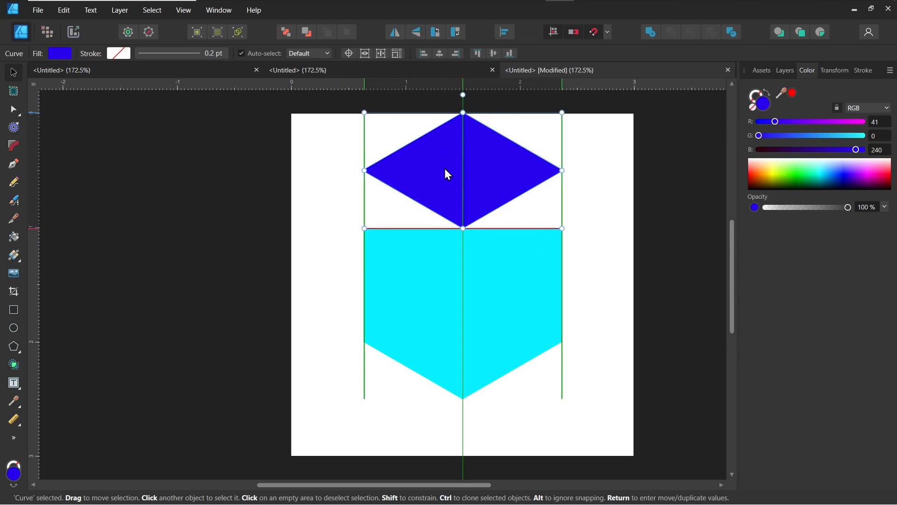
key("ctrl+z")
left_click(320, 217)
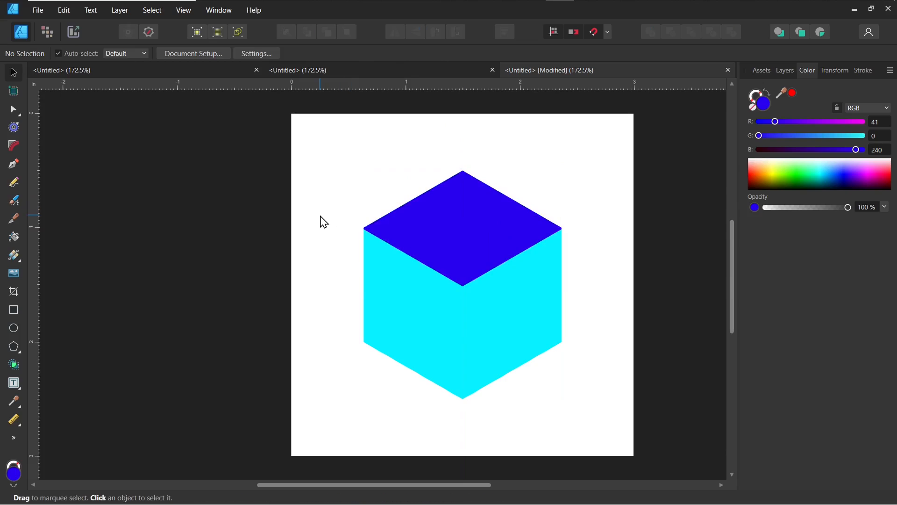
Duplicate the blue rhombus in place, trying moves of both rhombuses and a green fill and undoing them.
left_click(483, 224)
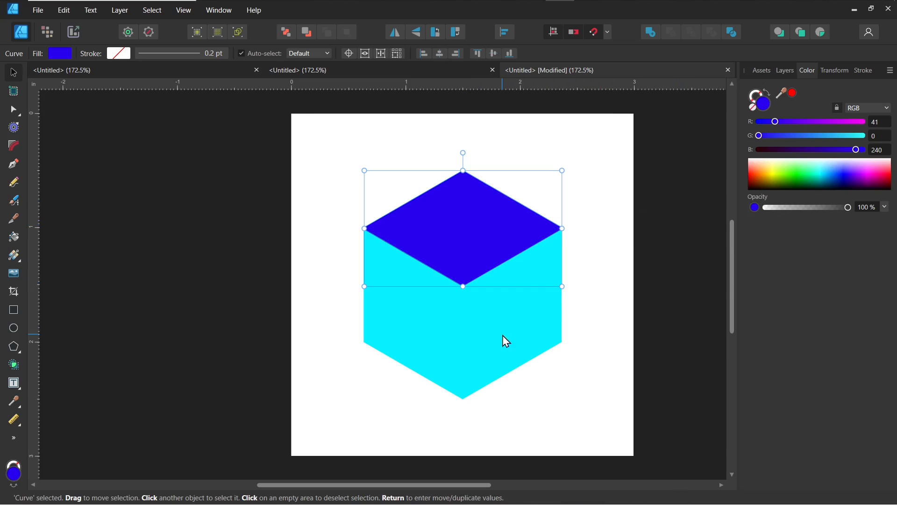
left_click_drag(484, 234, 396, 196)
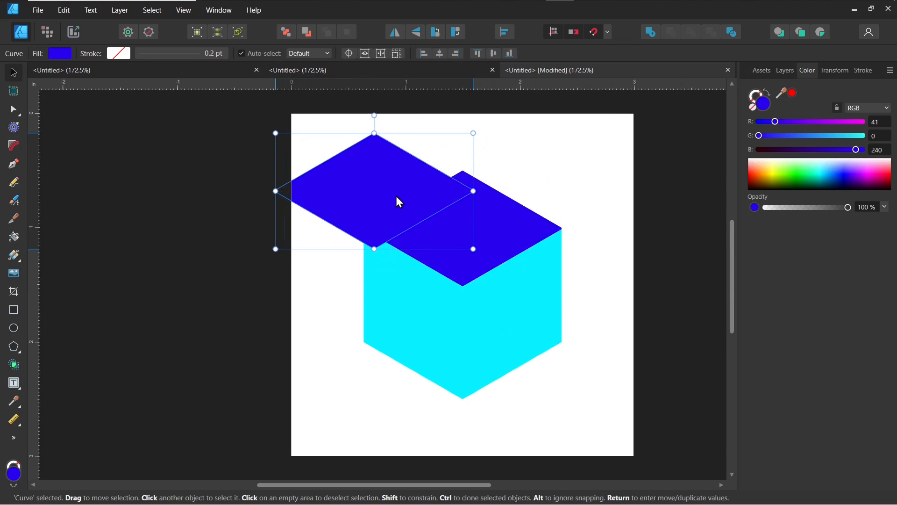
left_click_drag(509, 242, 535, 210)
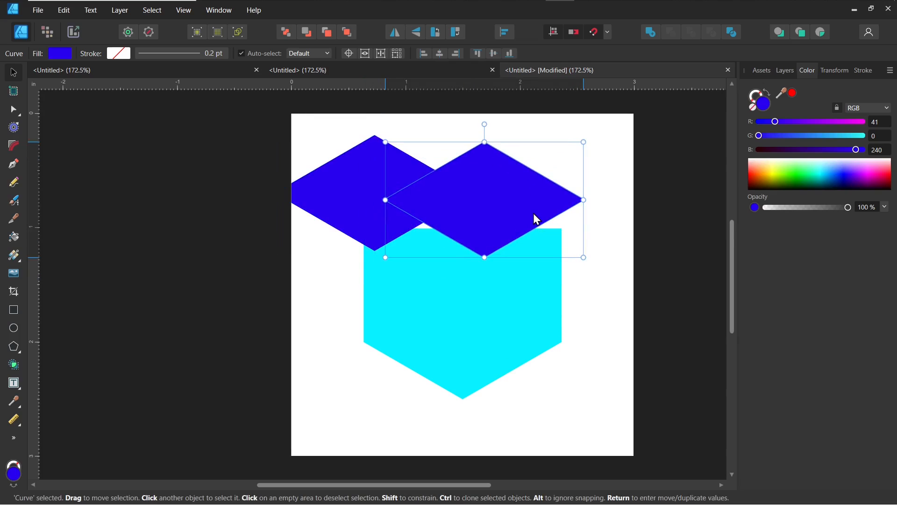
left_click(343, 214)
left_click_drag(799, 178, 778, 188)
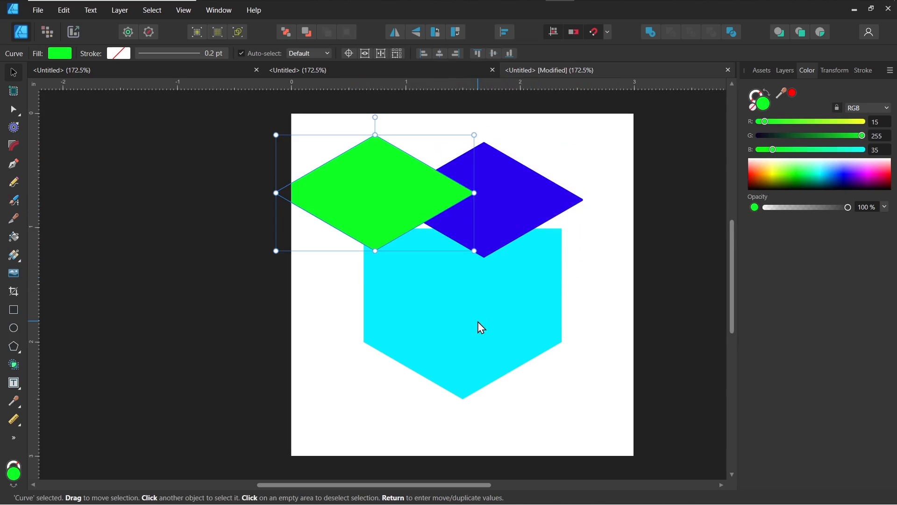
key("ctrl+z")
key("ctrl+z")
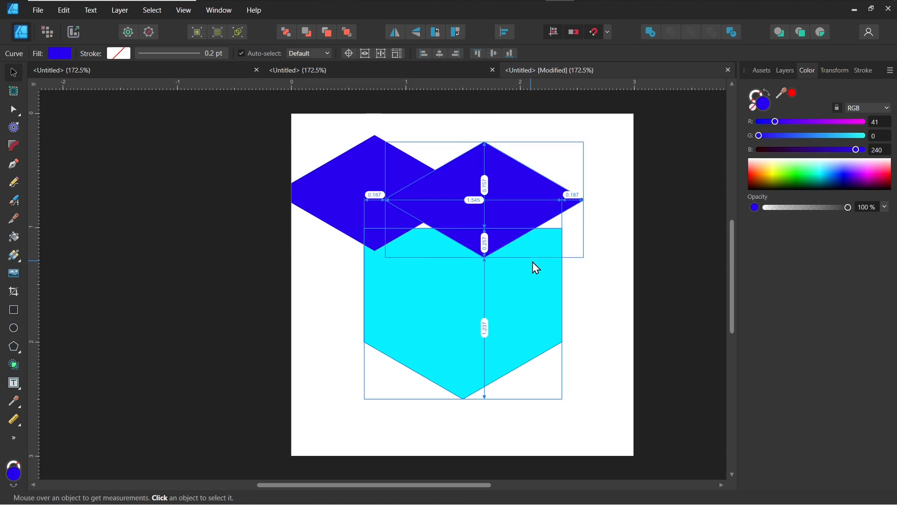
key("ctrl+z")
key("ctrl+z")
key("ctrl+z")
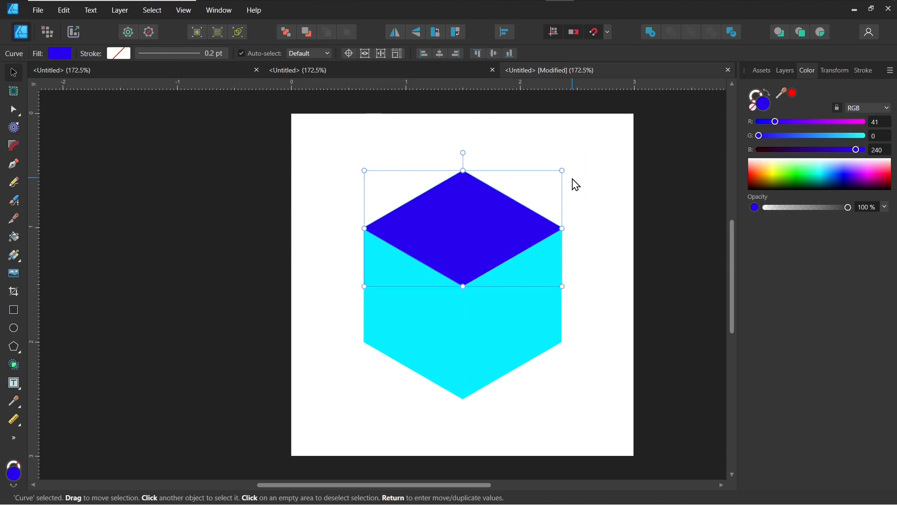
Fill the topmost copy of the rhombus with green, RGB 0, 240, 128, and deselect it.
left_click(576, 185)
left_click(446, 226)
left_click(808, 176)
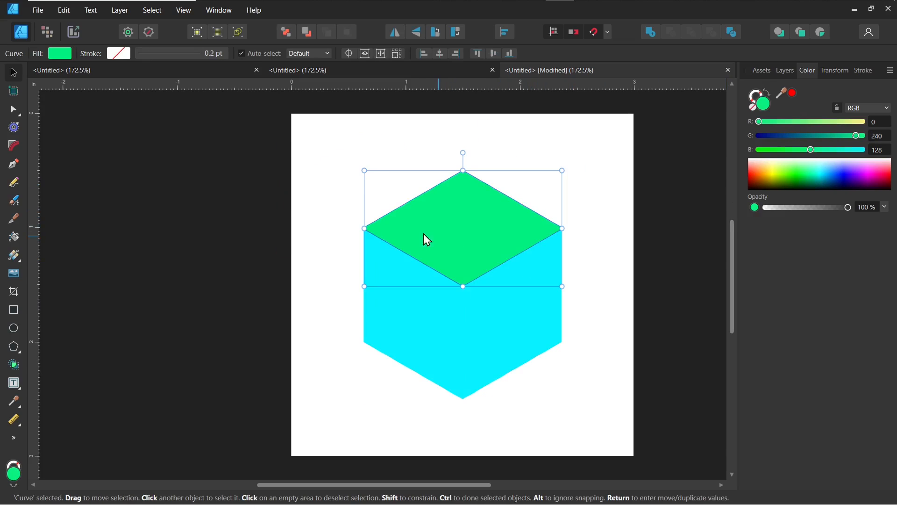
left_click(398, 161)
Subtract the green rhombus from the cyan shape with the Subtract geometry operation.
left_click(488, 237)
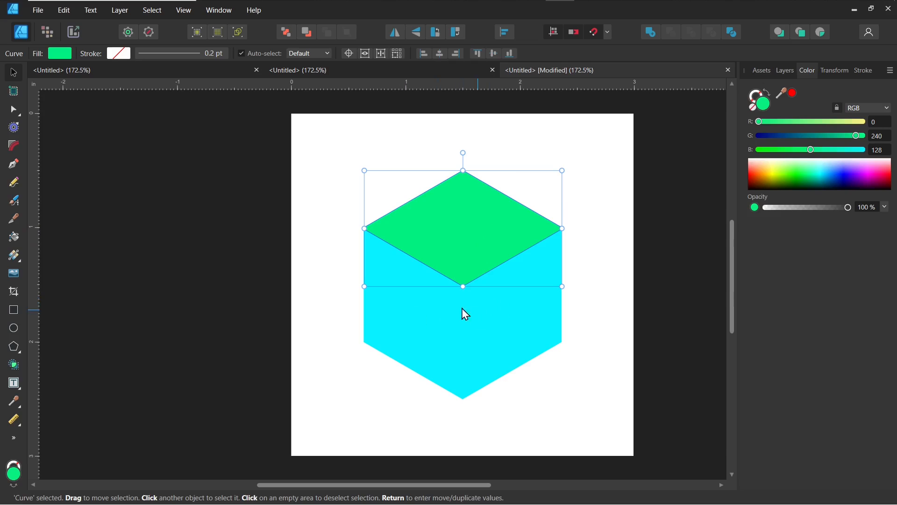
left_click(479, 333, "shift")
left_click(468, 193)
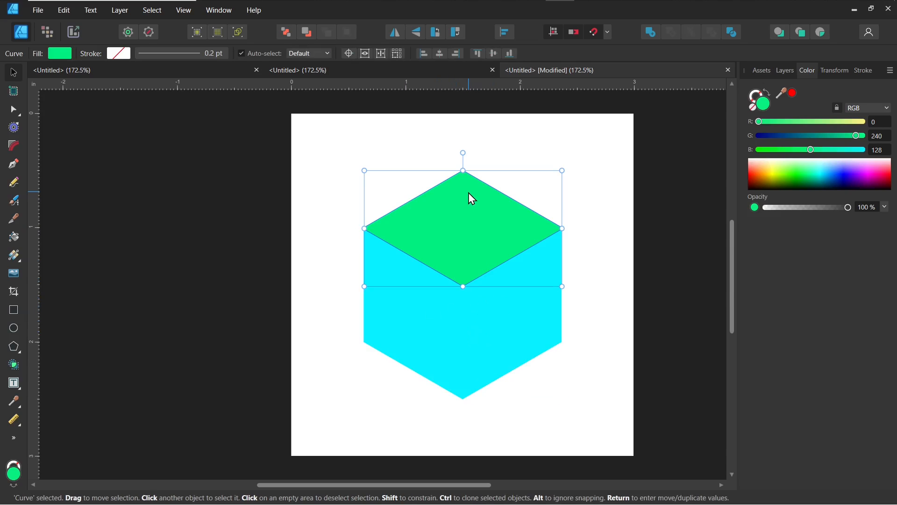
left_click(476, 316, "shift")
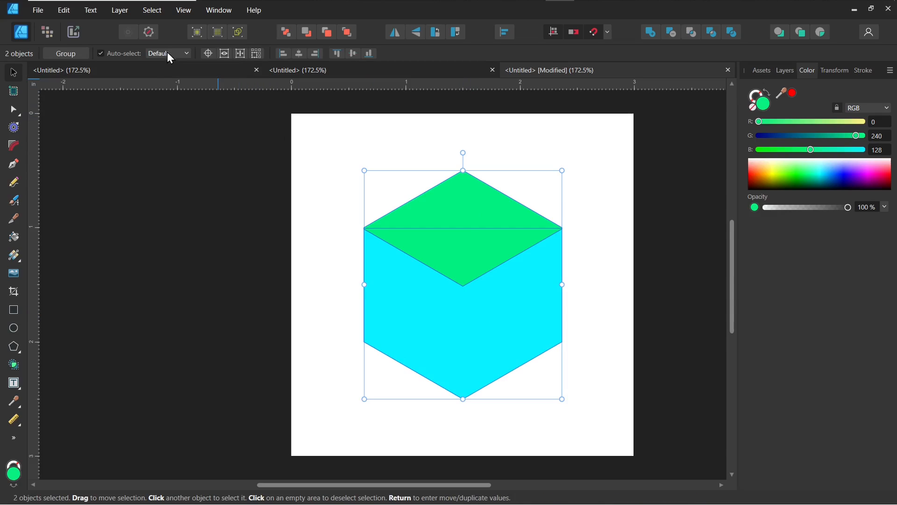
left_click(120, 11)
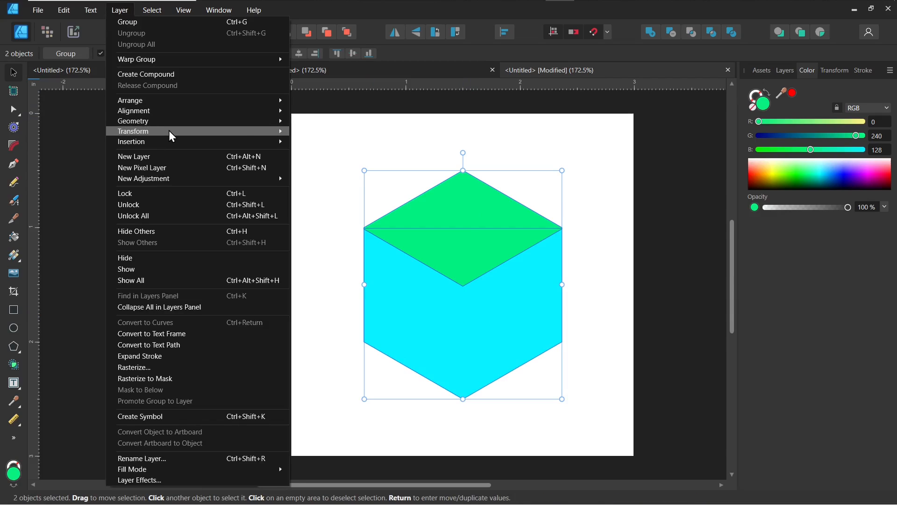
mouse_move(174, 125)
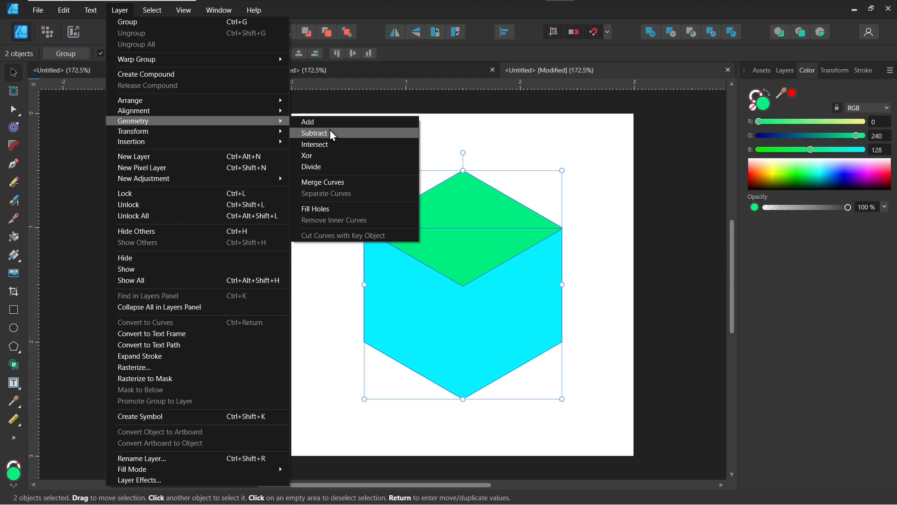
left_click(338, 133)
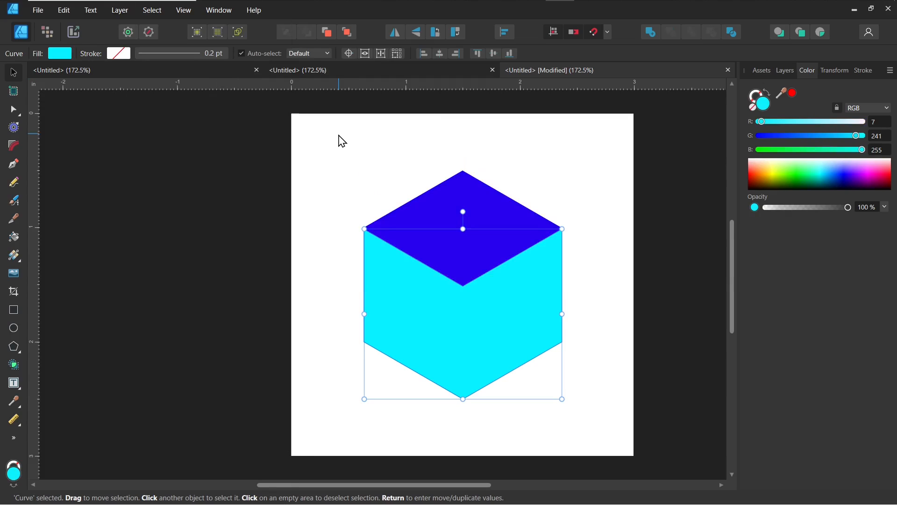
Check the cut in the cyan shape by moving the blue rhombus straight up, then undo the move and deselect.
left_click(392, 202)
left_click(452, 234)
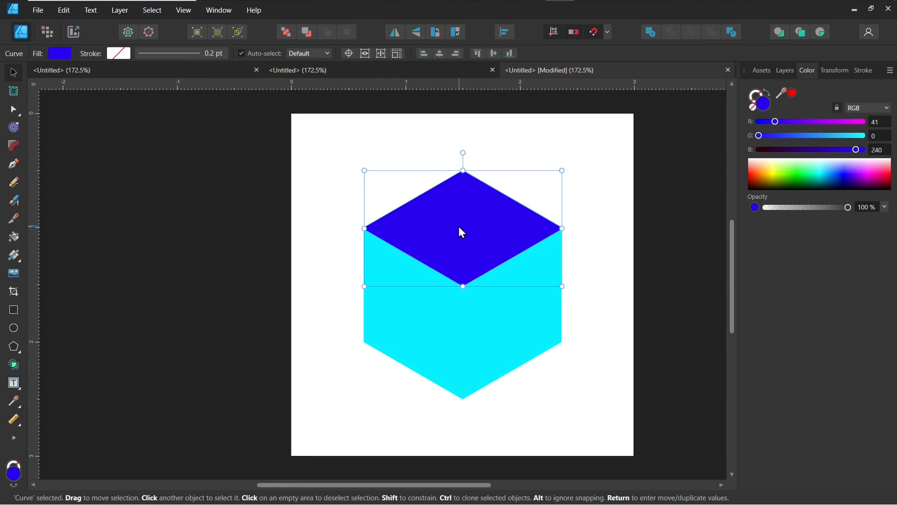
left_click_drag(469, 231, 466, 180)
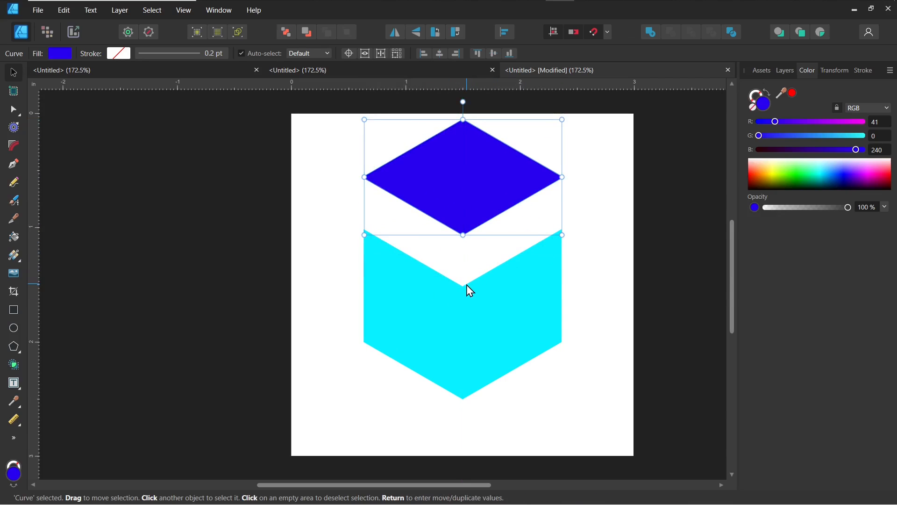
key("ctrl+z")
left_click(339, 245)
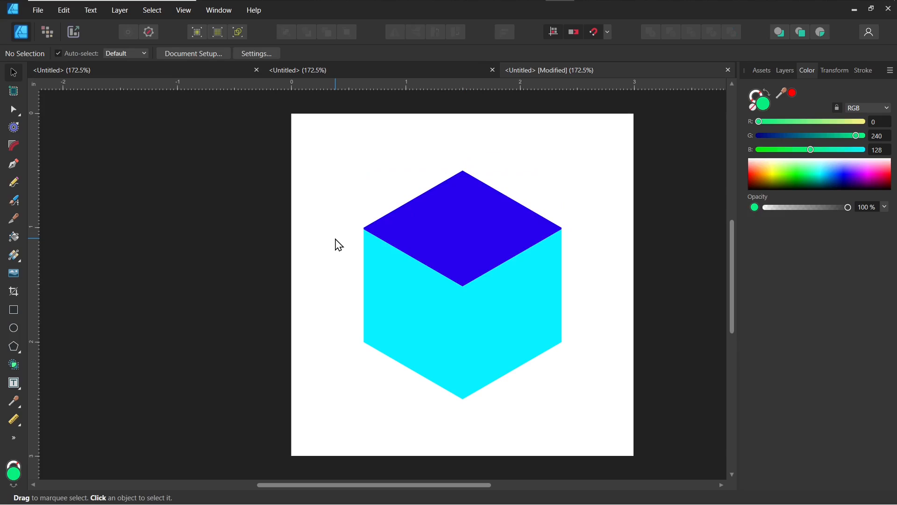
Draw a vertical Pen line from the cyan shape's bottom vertex to the rhombus's lower vertex, with a black 1 pt stroke.
left_click(17, 164)
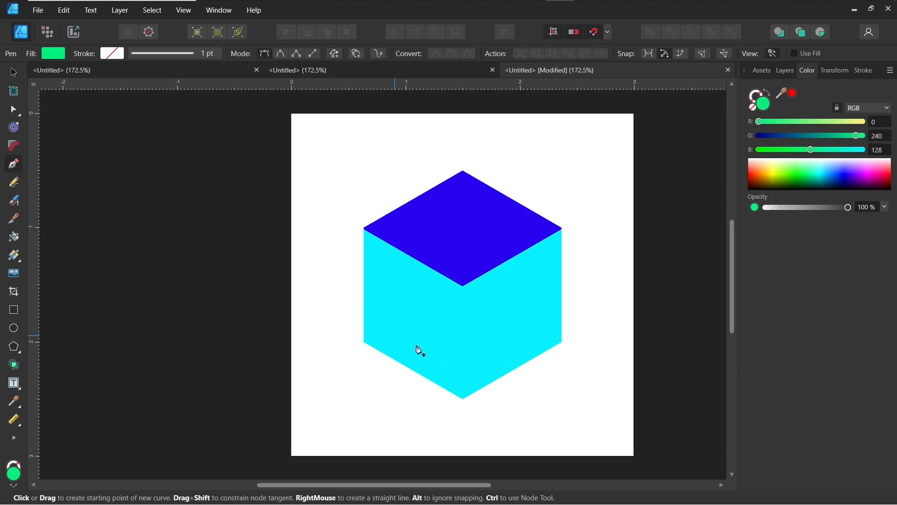
left_click(464, 401)
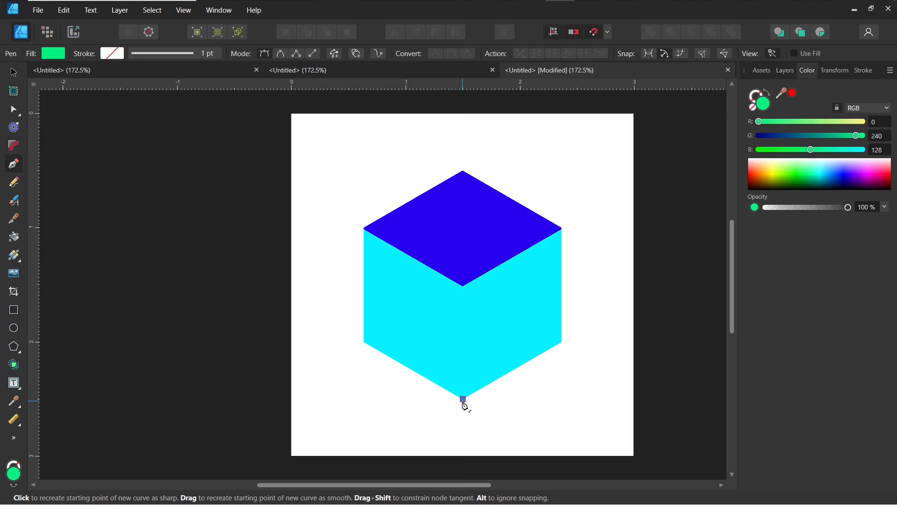
left_click(463, 285)
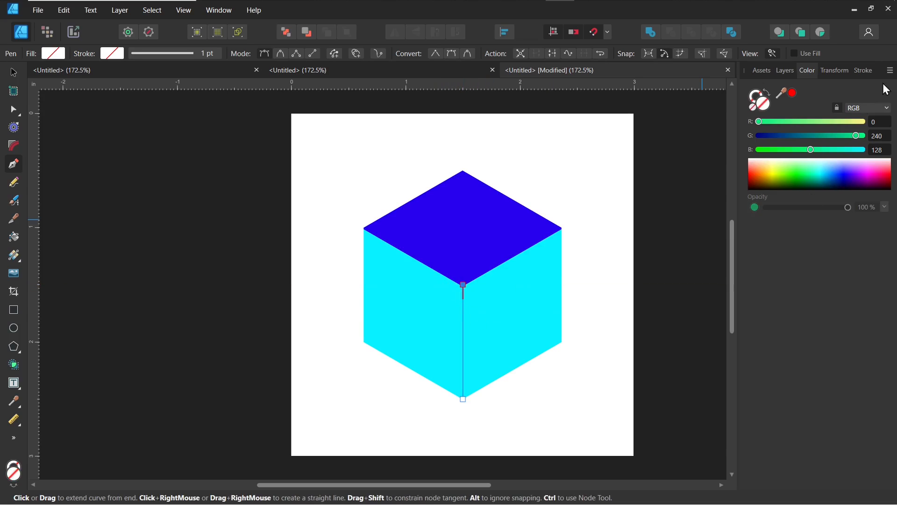
left_click(863, 71)
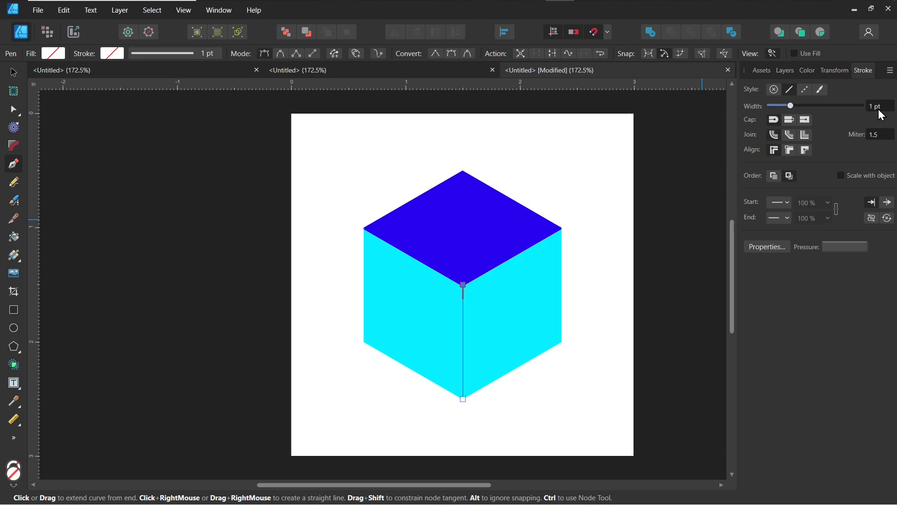
scroll(880, 110, "up", 1)
scroll(881, 115, "down", 1)
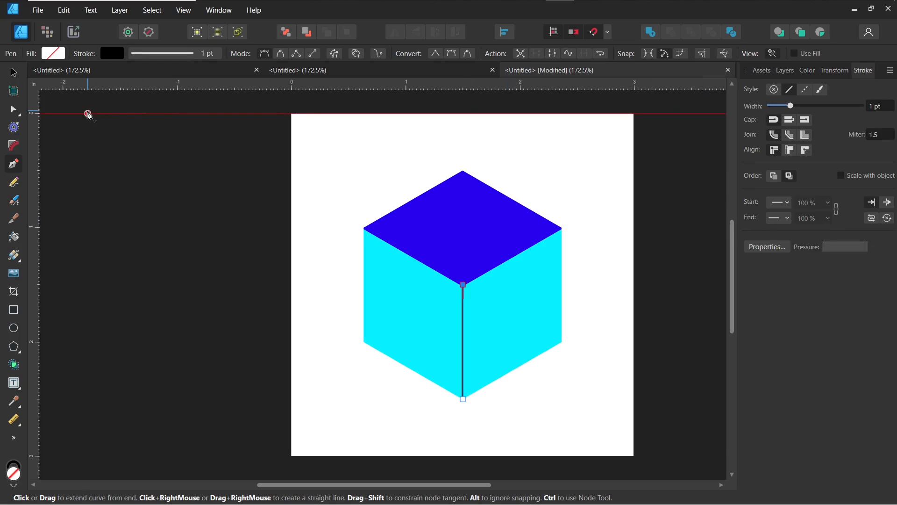
Split the cyan shape along the vertical line with the Divide geometry operation and deselect the pieces.
left_click(19, 79)
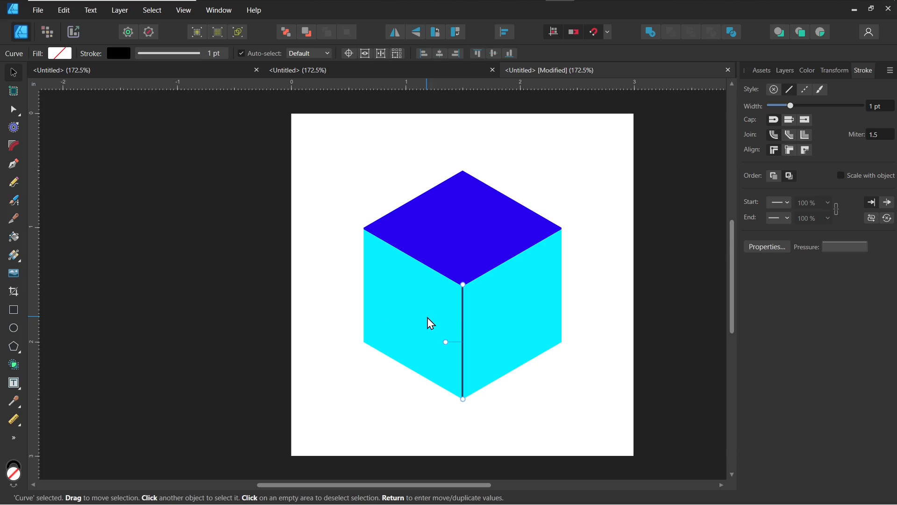
left_click(503, 313, "shift")
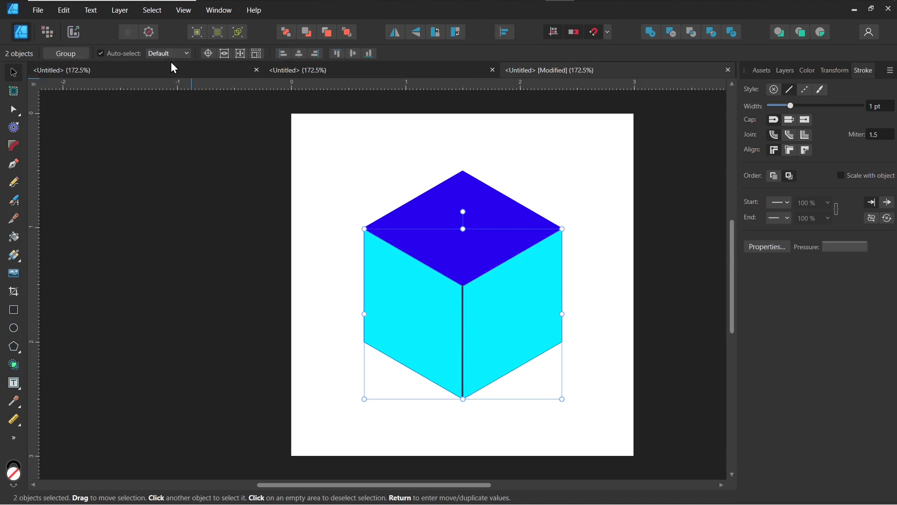
left_click(129, 8)
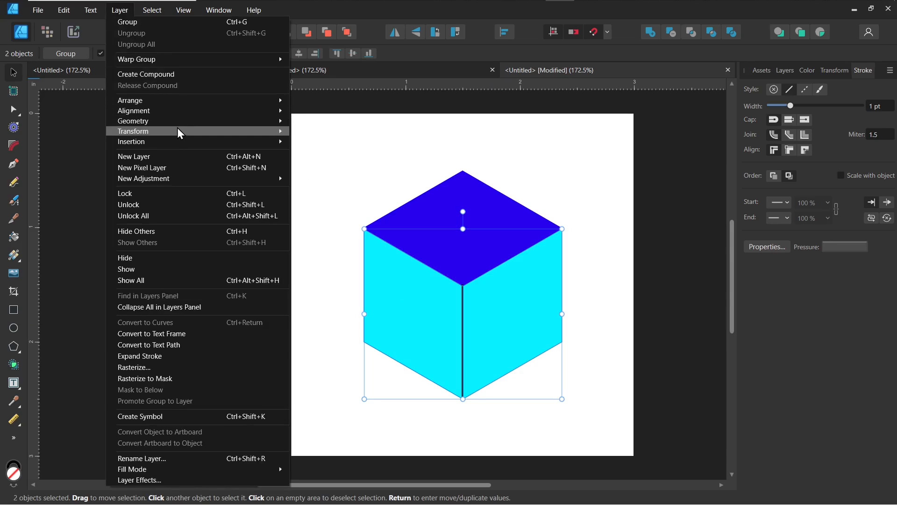
mouse_move(178, 122)
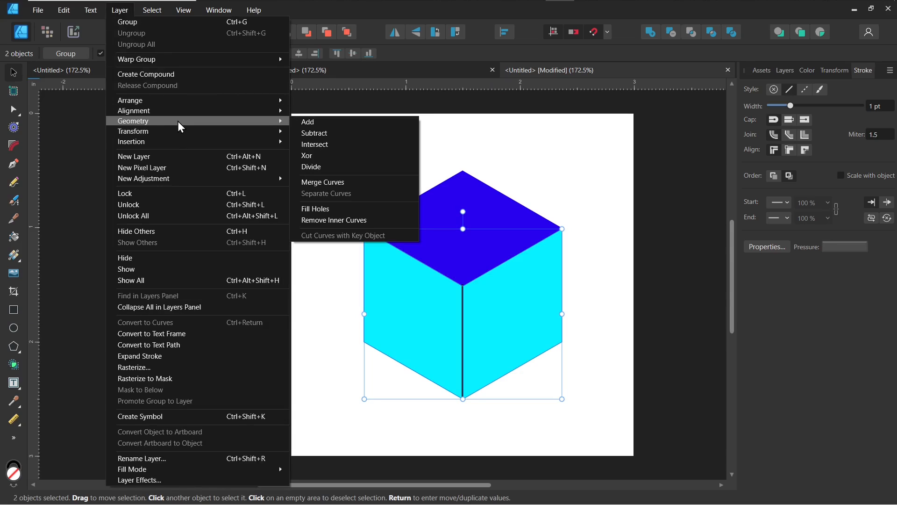
left_click(328, 167)
left_click(306, 184)
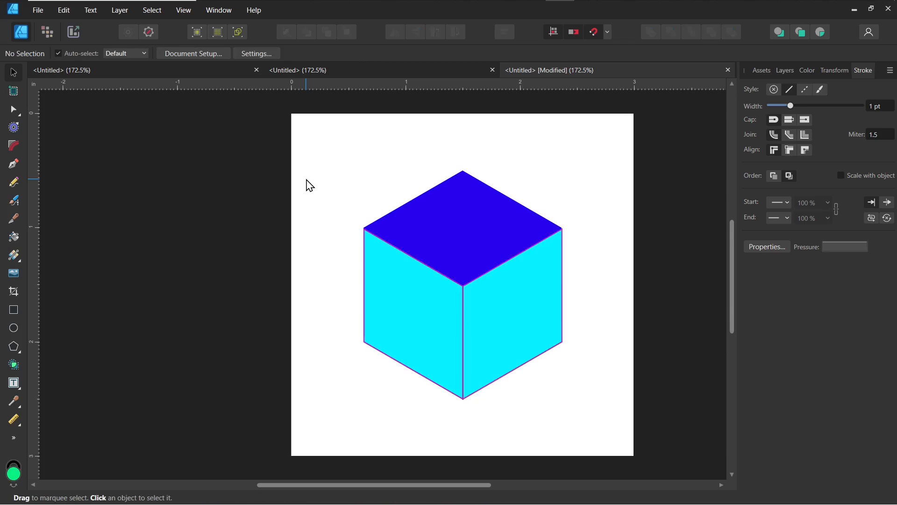
Try moving the right cyan face and the blue rhombus away from the cube and undo both moves.
left_click_drag(525, 311, 551, 342)
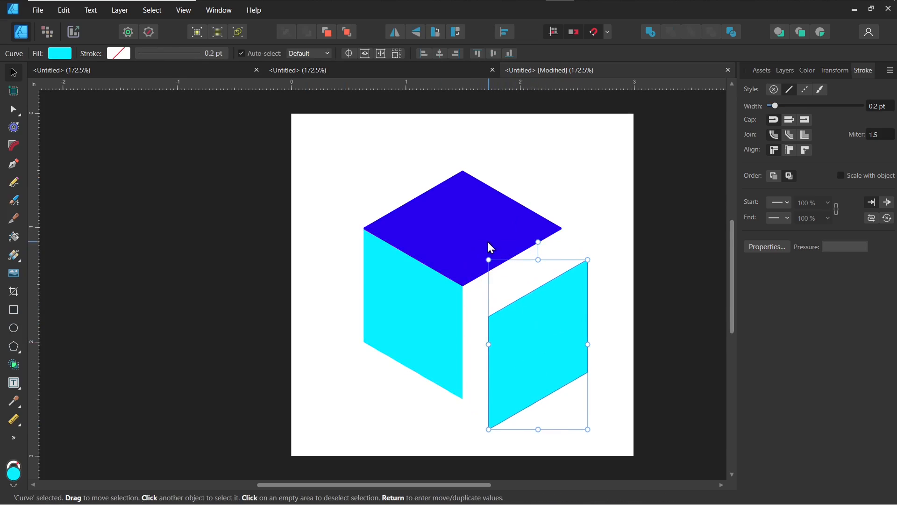
left_click(487, 210)
left_click_drag(486, 206, 484, 203)
key("ctrl+z")
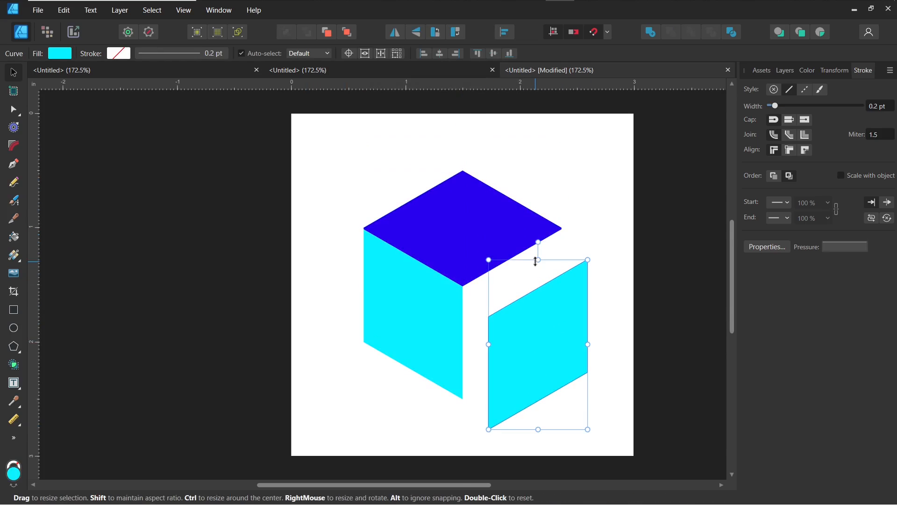
key("ctrl+z")
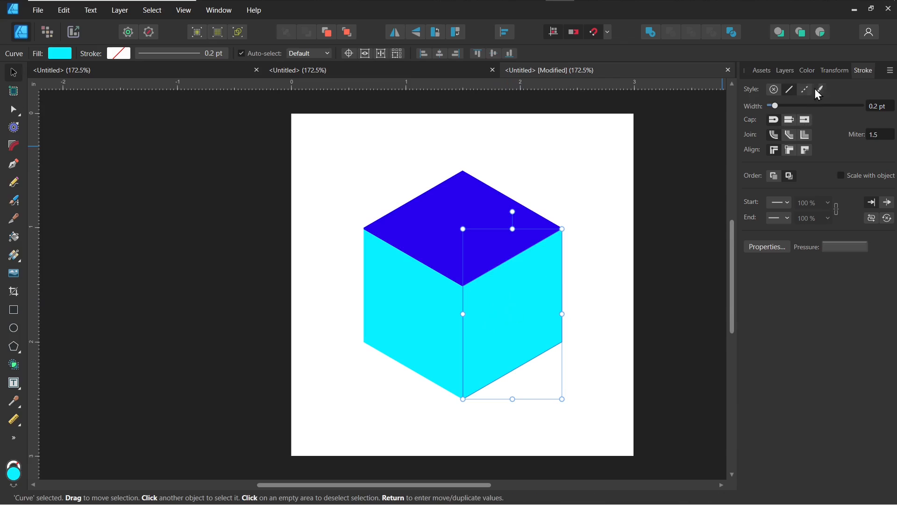
Fill the cube's right face with medium blue, RGB 51, 140, 255, and deselect it.
left_click(809, 71)
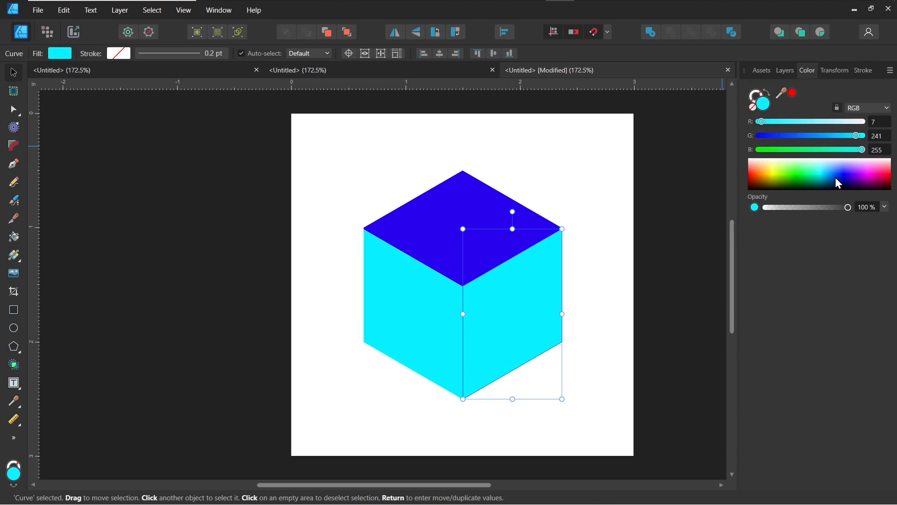
mouse_move(836, 178)
left_mouse_down()
mouse_move(814, 185)
mouse_move(814, 174)
mouse_move(834, 172)
left_mouse_up()
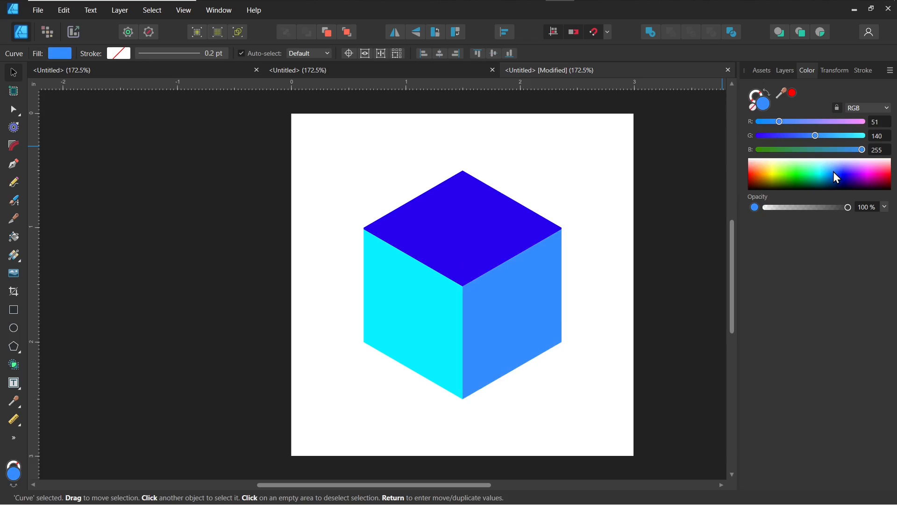
left_click(550, 164)
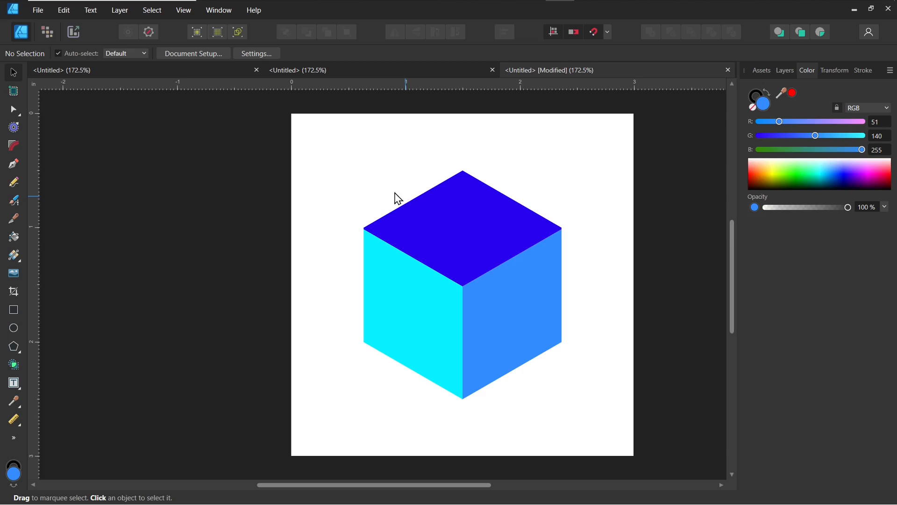
left_click(452, 231)
left_click(414, 297)
left_click(494, 345)
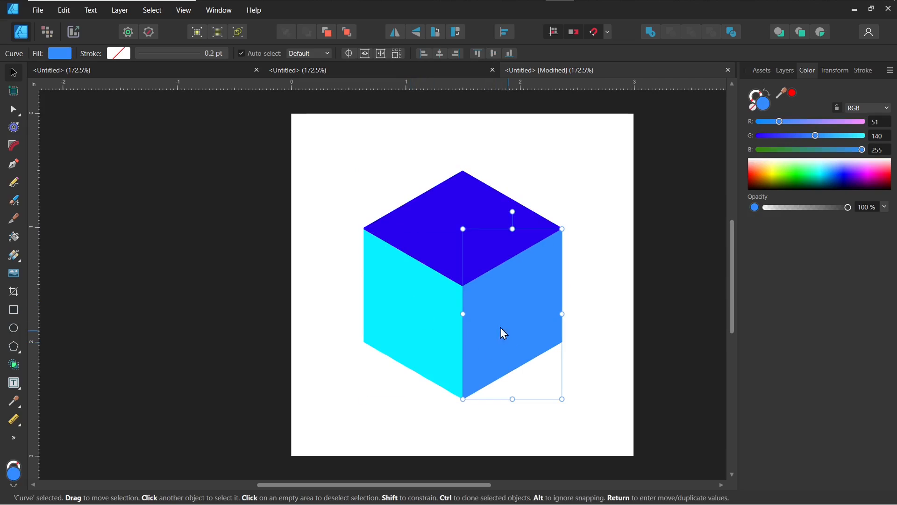
Group the cube's three faces into a single object and show it in the layer stack.
left_click(324, 208)
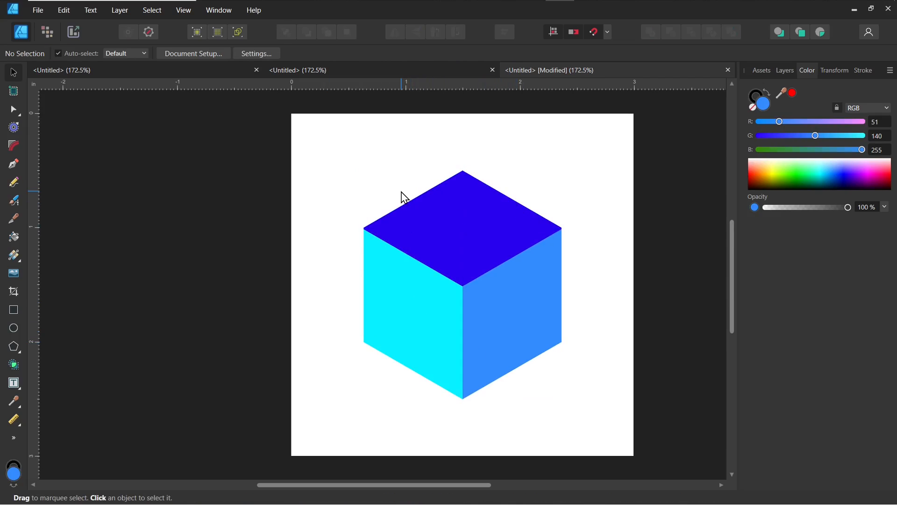
key("ctrl+a")
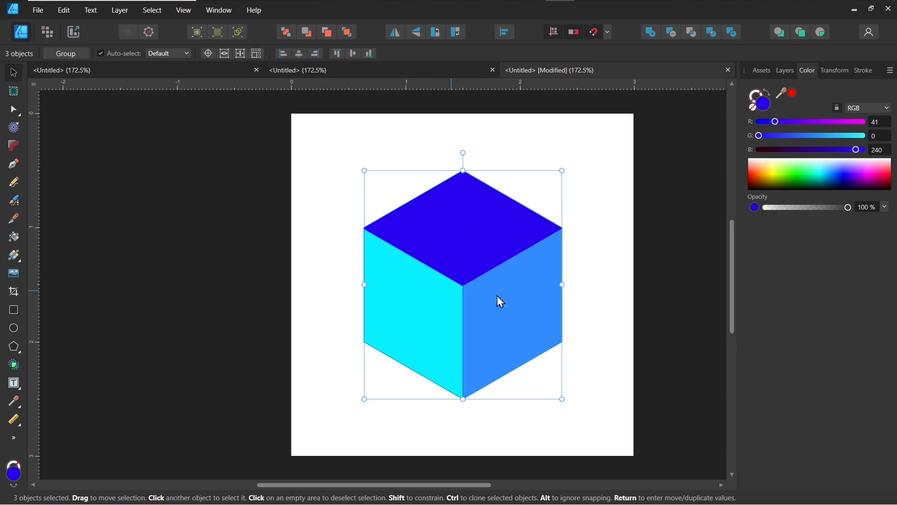
left_click(117, 10)
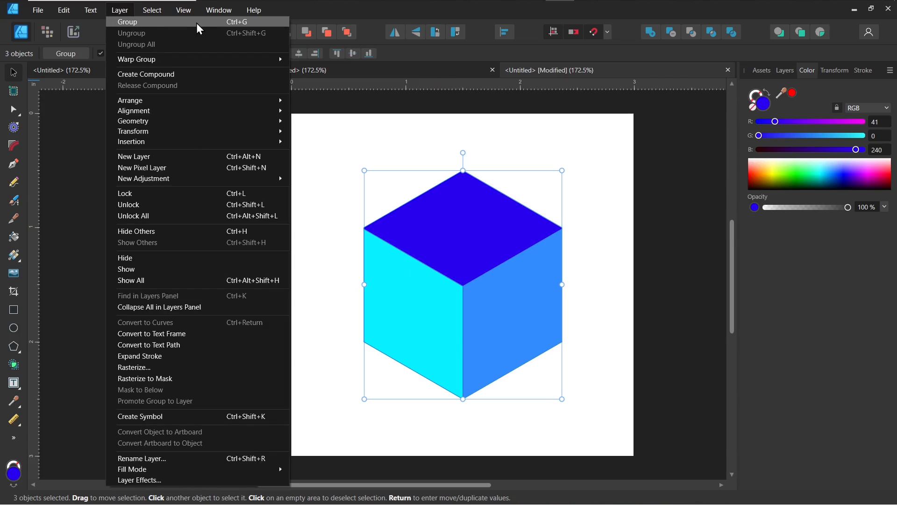
left_click(132, 27)
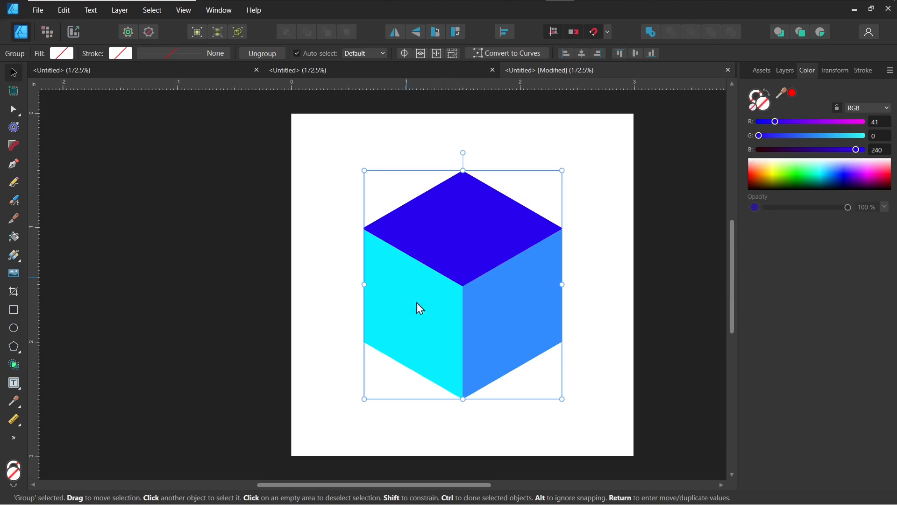
left_click(791, 70)
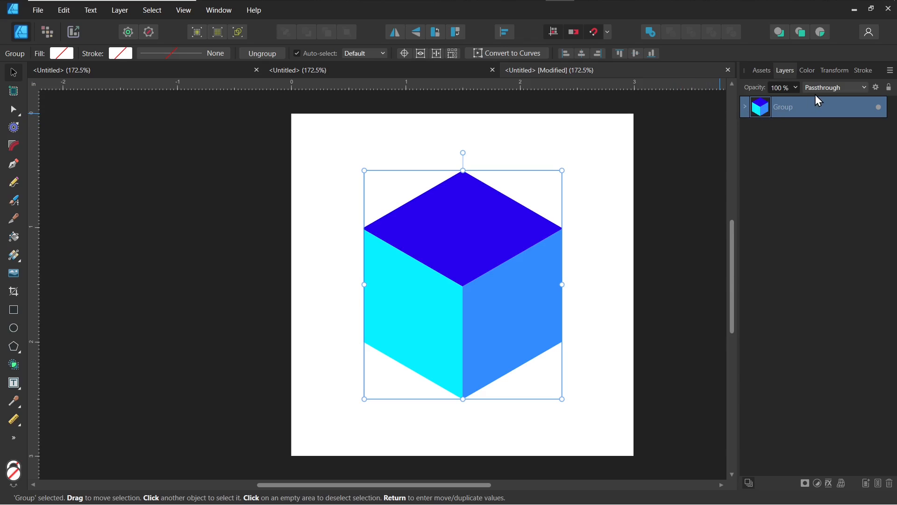
Create a new asset category named My Shapes.
left_click(762, 71)
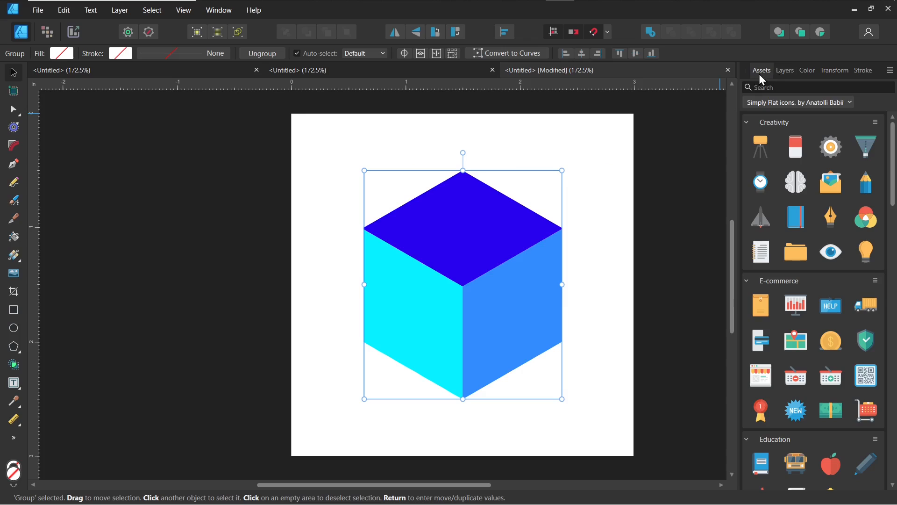
left_click(890, 71)
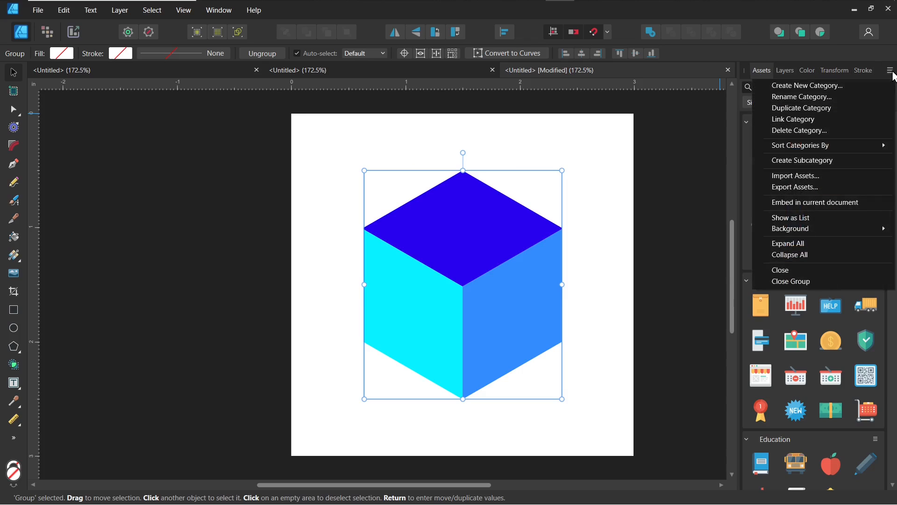
left_click(836, 87)
left_click(500, 245)
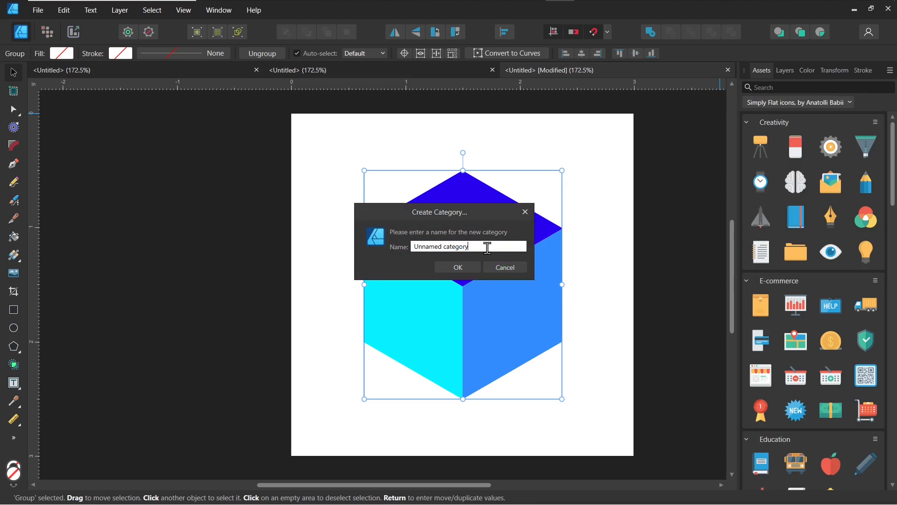
double_click(487, 248)
triple_click(487, 248)
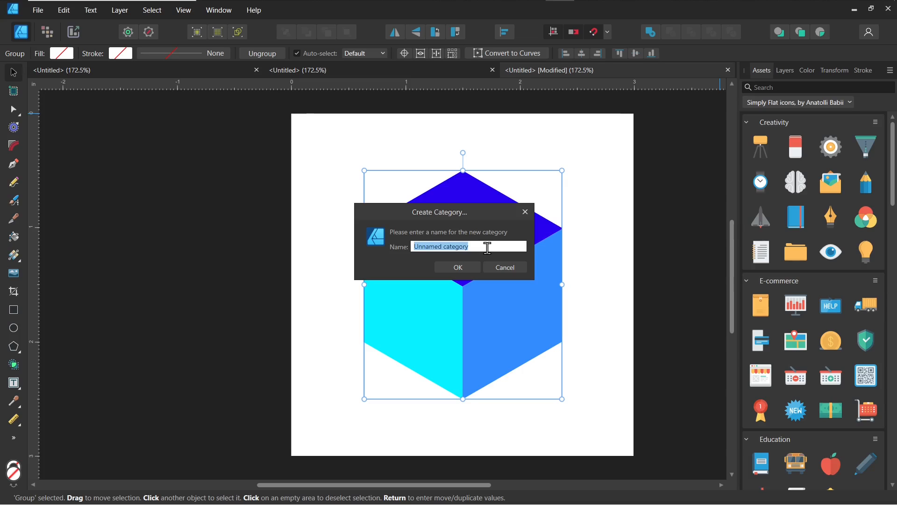
type("M")
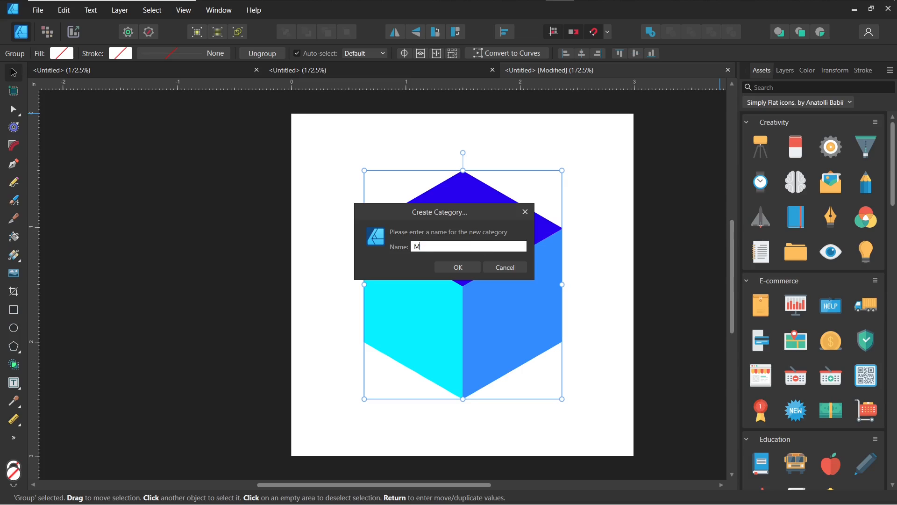
type("y Sjal")
key("BackSpace")
key("BackSpace")
key("BackSpace")
type("ja")
key("BackSpace")
key("BackSpace")
type("hapes")
key("Return")
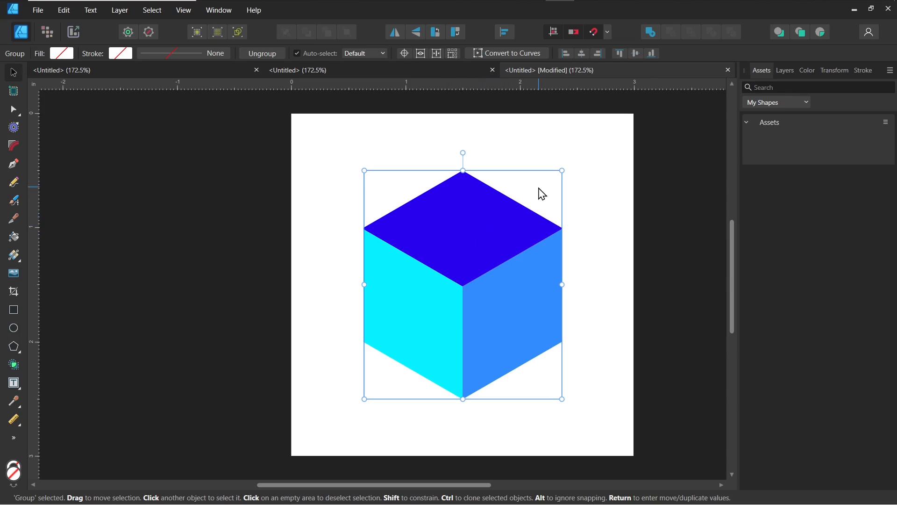
Add the selected cube group to the My Shapes category as an asset and deselect the cube.
left_click(887, 123)
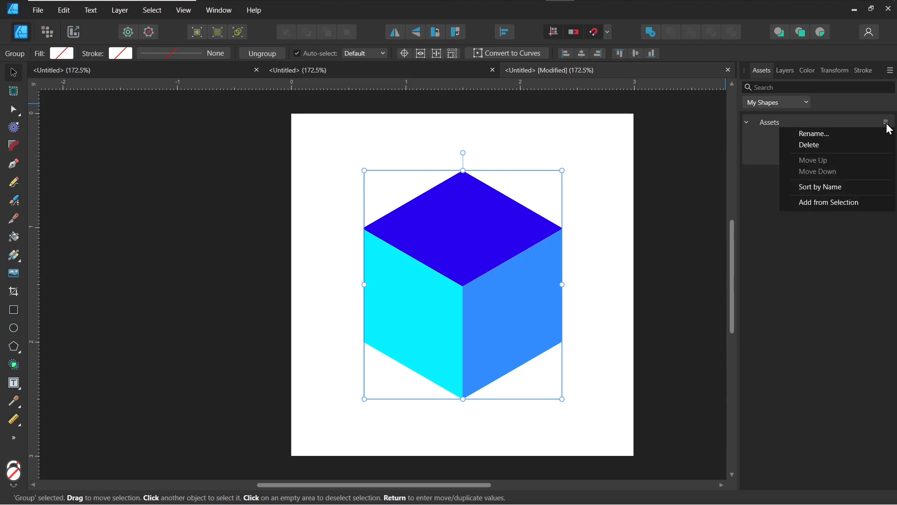
left_click(842, 206)
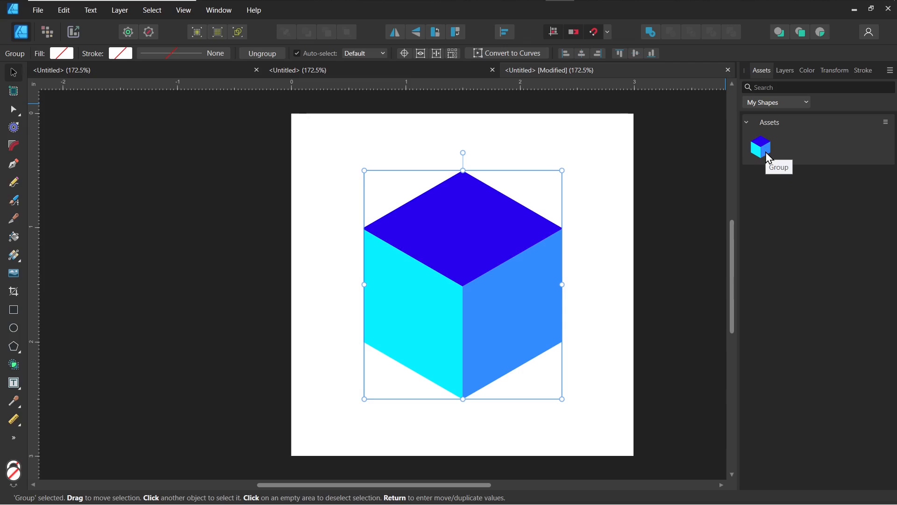
left_click(606, 173)
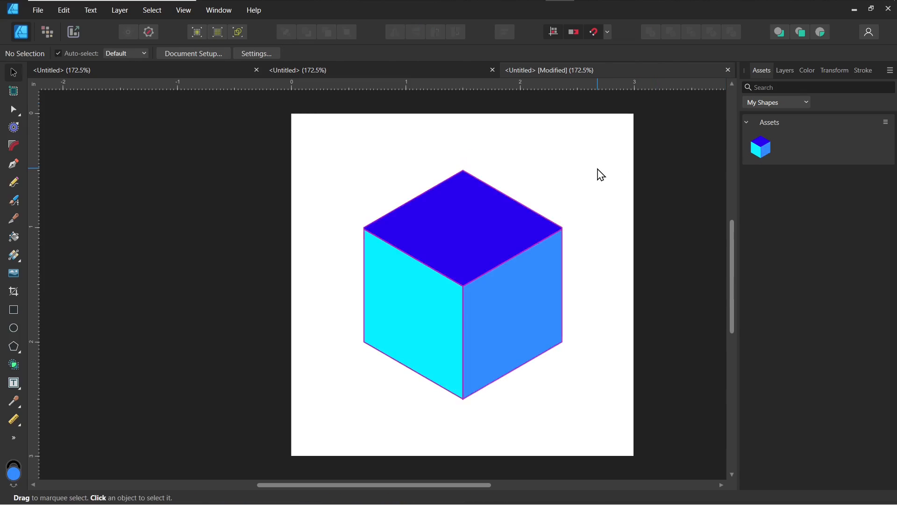
Delete the original cube group from the page.
left_click(460, 235)
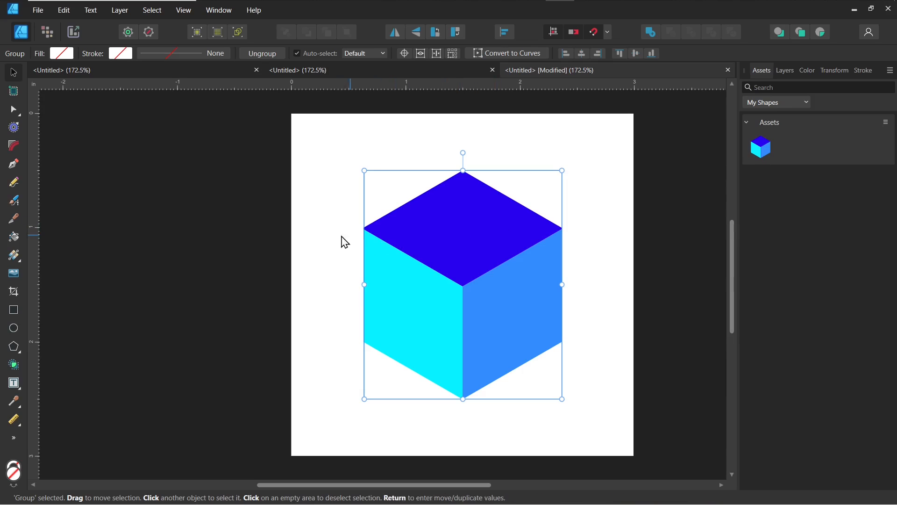
key("Delete")
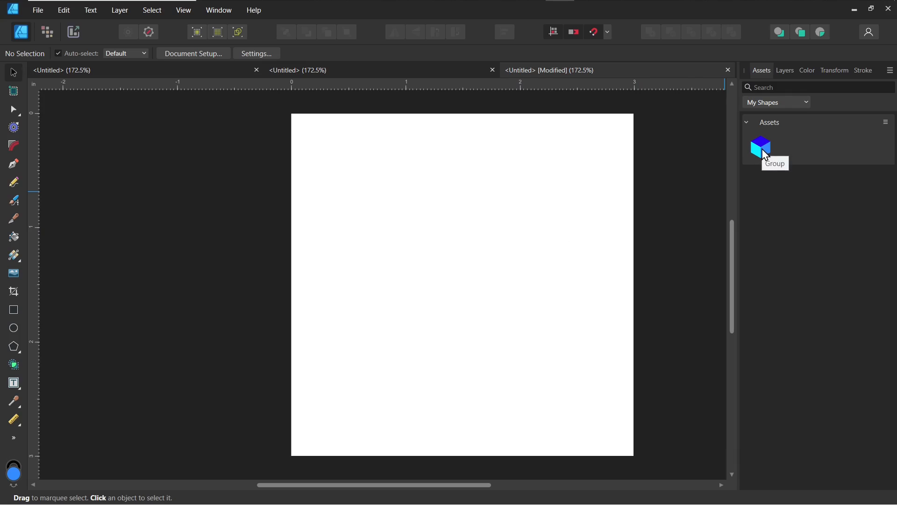
Place three copies of the cube asset at different spots on the page and delete them all.
left_click_drag(762, 149, 469, 285)
left_click(602, 189)
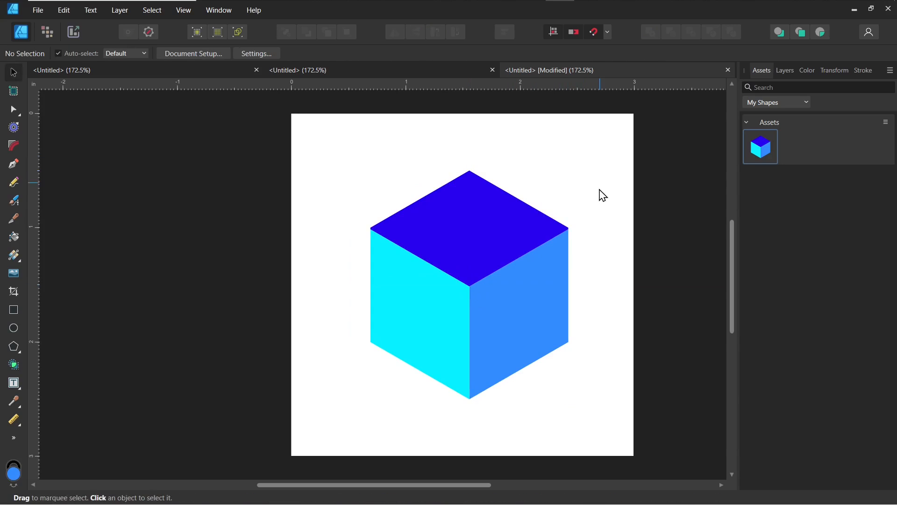
left_click_drag(757, 153, 502, 201)
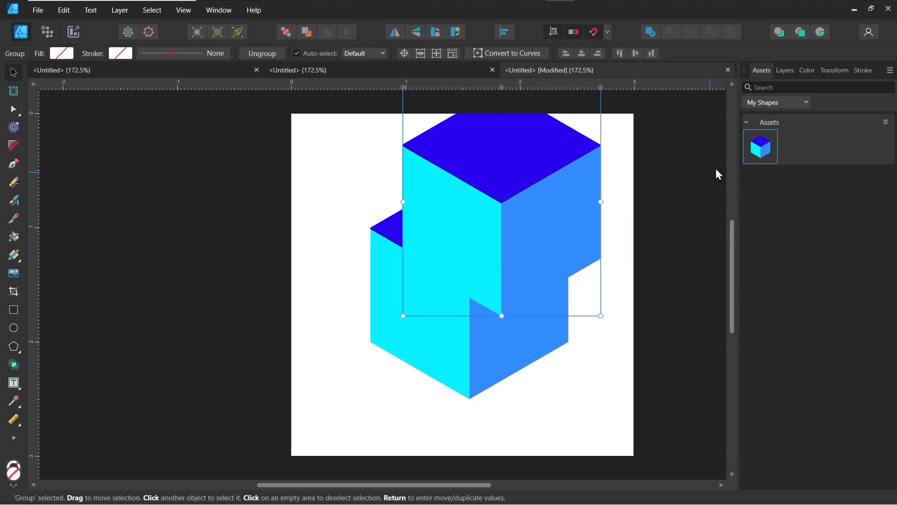
left_click_drag(760, 154, 472, 325)
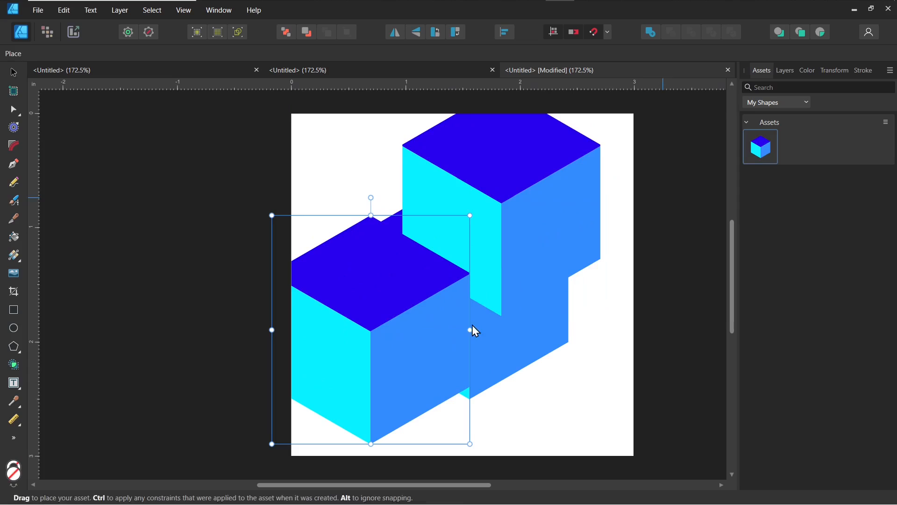
left_click(581, 355)
key("ctrl+a")
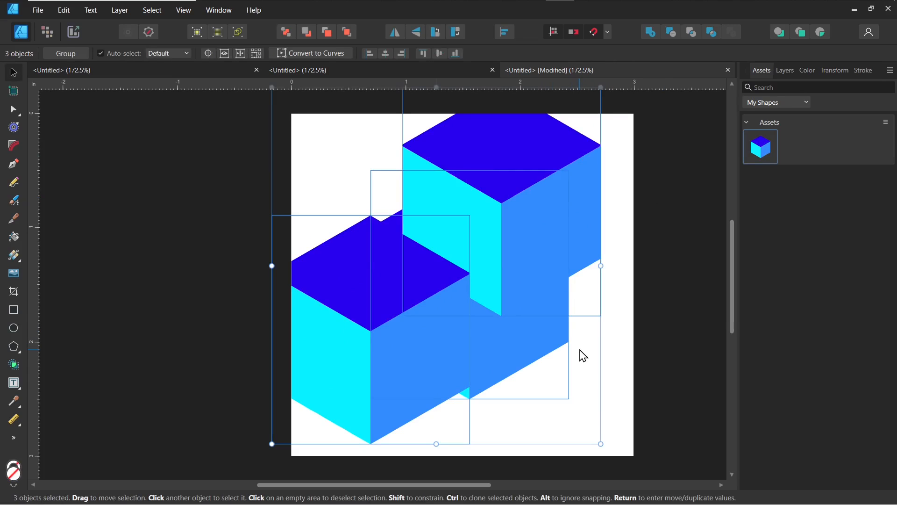
key("Delete")
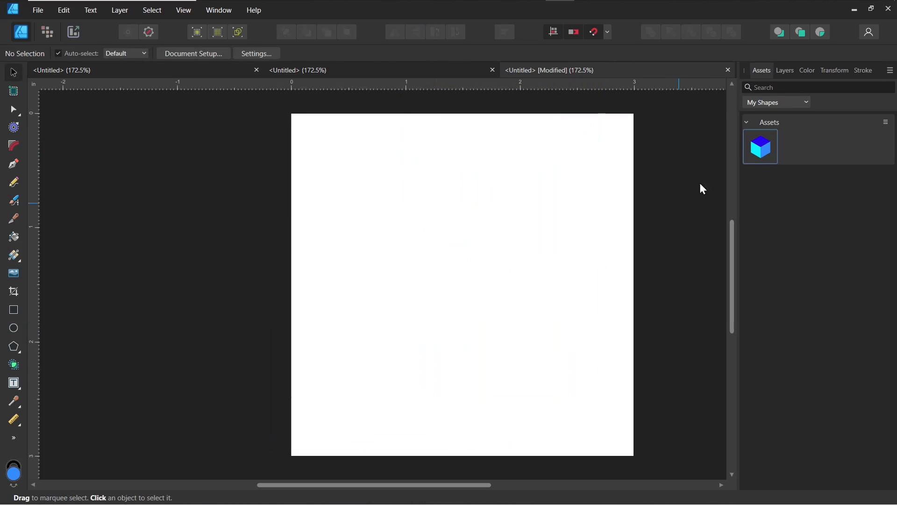
Place one copy of the cube asset in the middle of the page and select its group in the layer stack.
left_click_drag(760, 149, 467, 284)
left_click(587, 179)
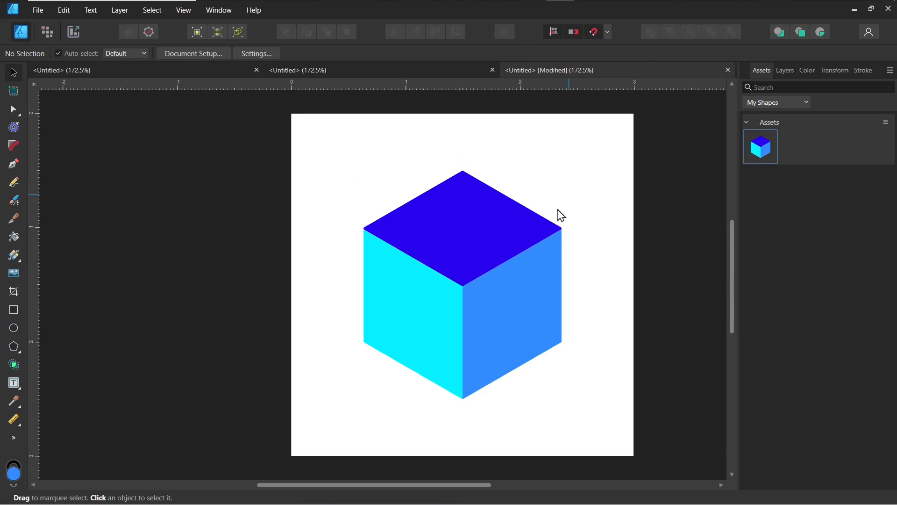
left_click(789, 74)
left_click(791, 109)
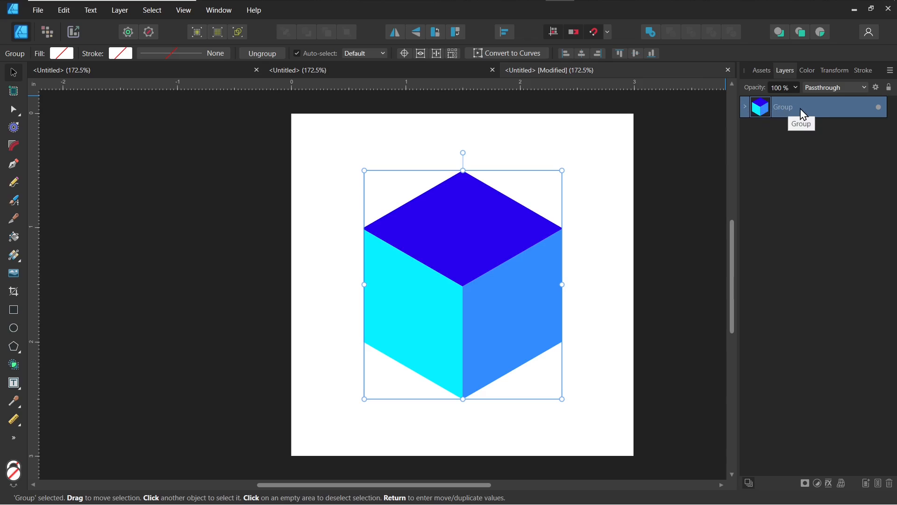
Expand the cube group, go through its three faces, and fill the top face with bright green, RGB 66, 255, 74.
left_click(745, 110)
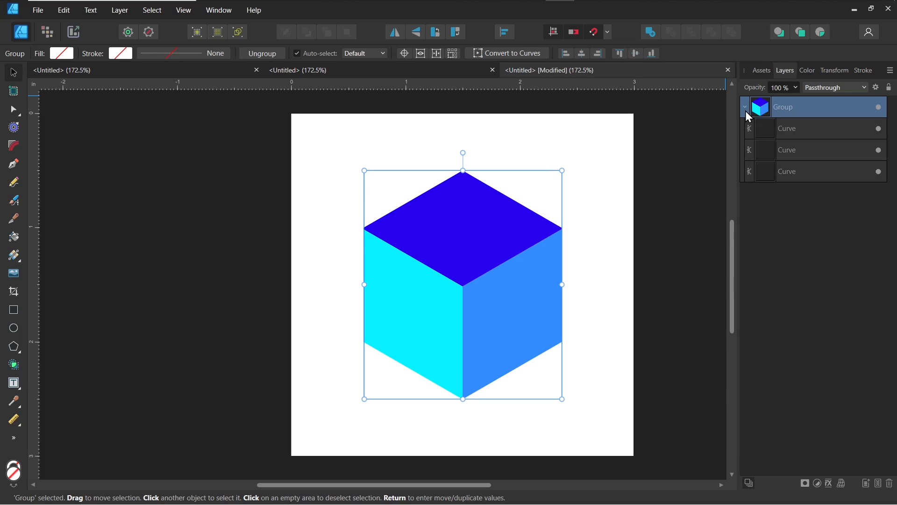
left_click(778, 134)
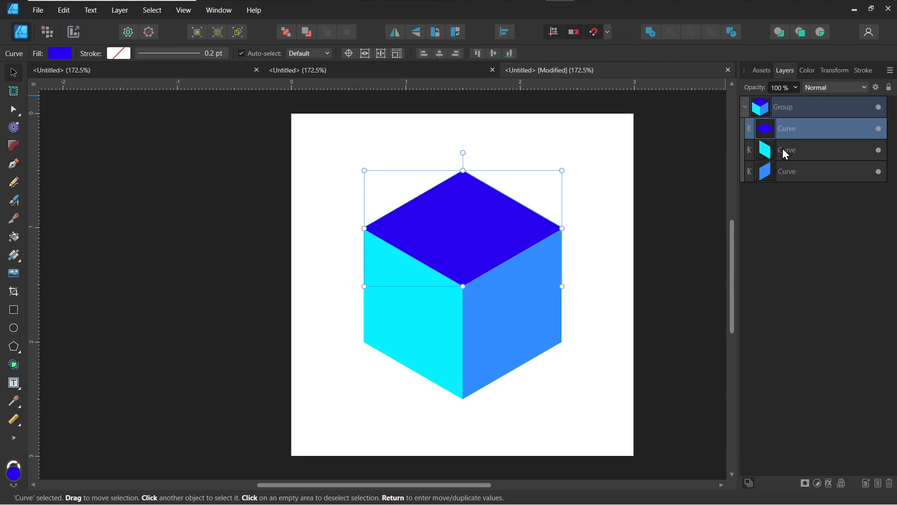
left_click(783, 149)
left_click(780, 170)
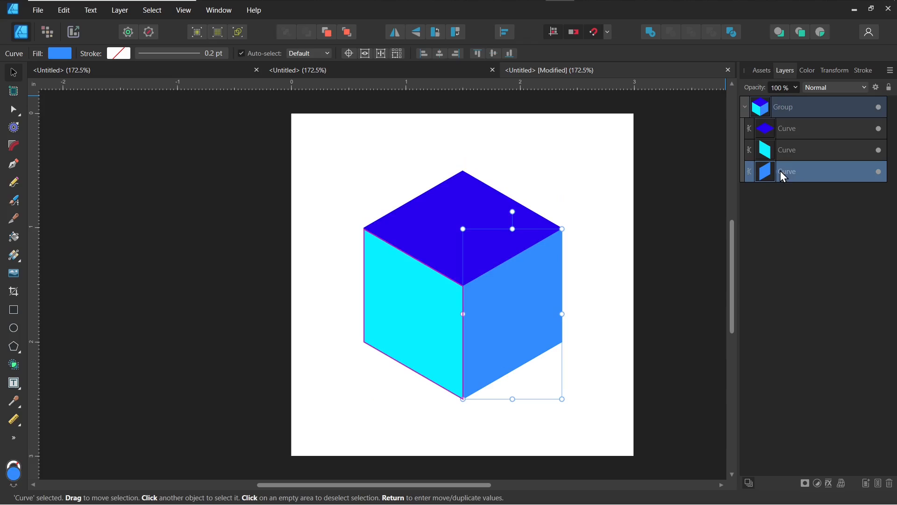
left_click(800, 128)
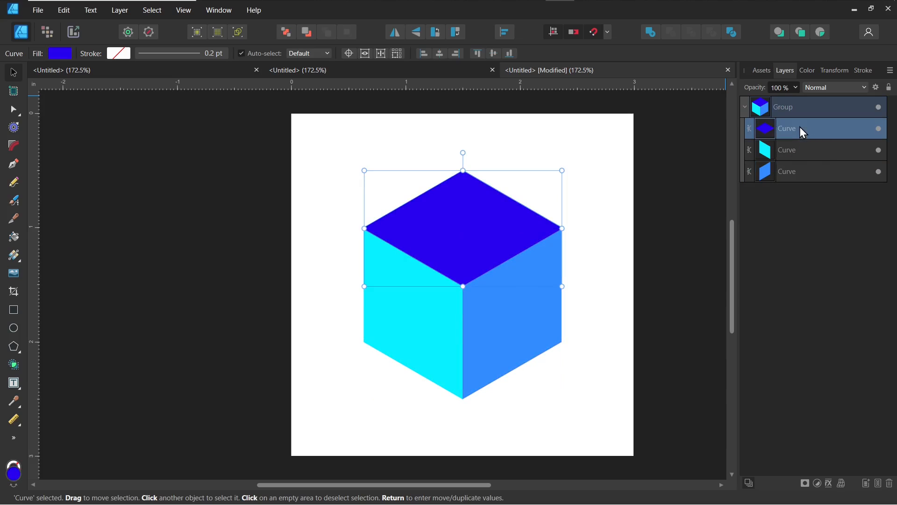
left_click(808, 75)
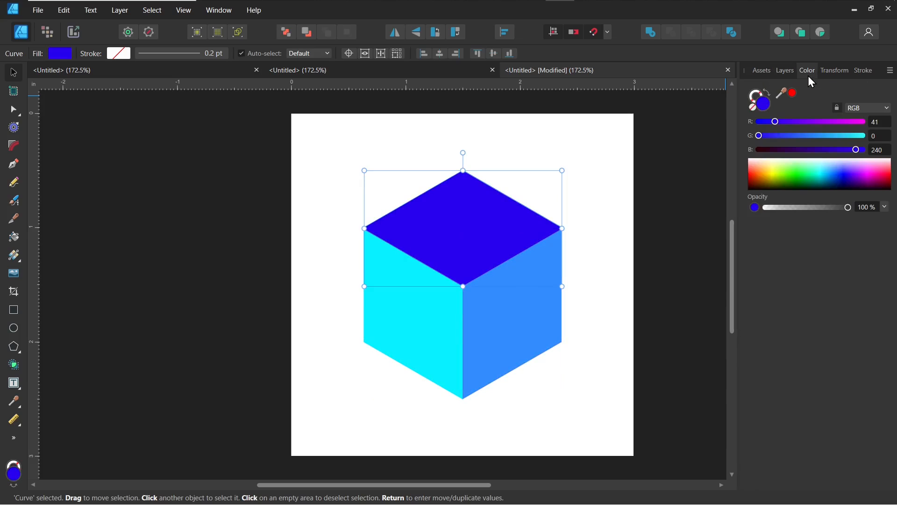
left_click(782, 175)
left_click(814, 175)
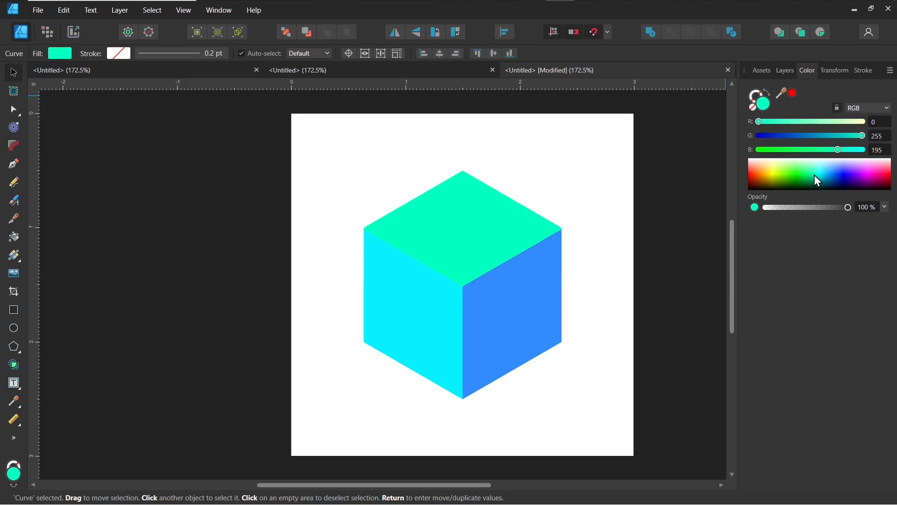
left_click(803, 177)
left_click(798, 170)
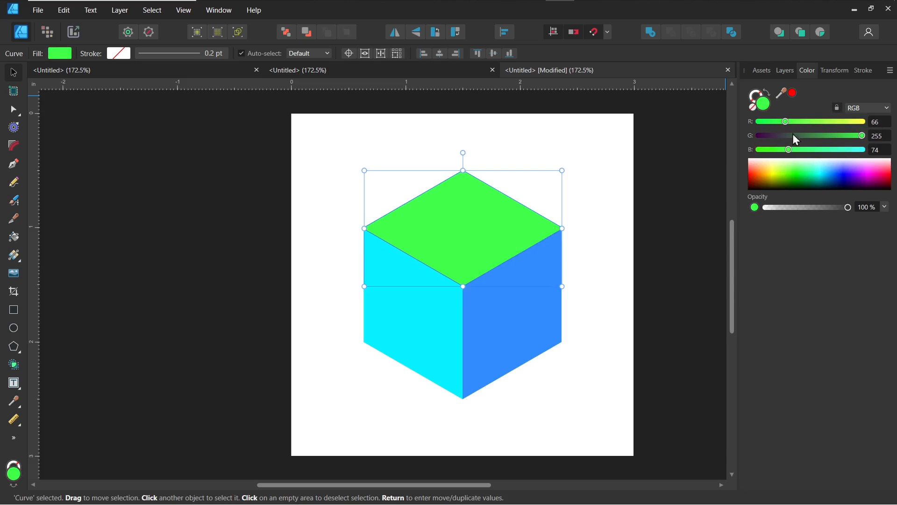
Fill the cube's left face with magenta, RGB 240, 0, 206.
left_click(785, 70)
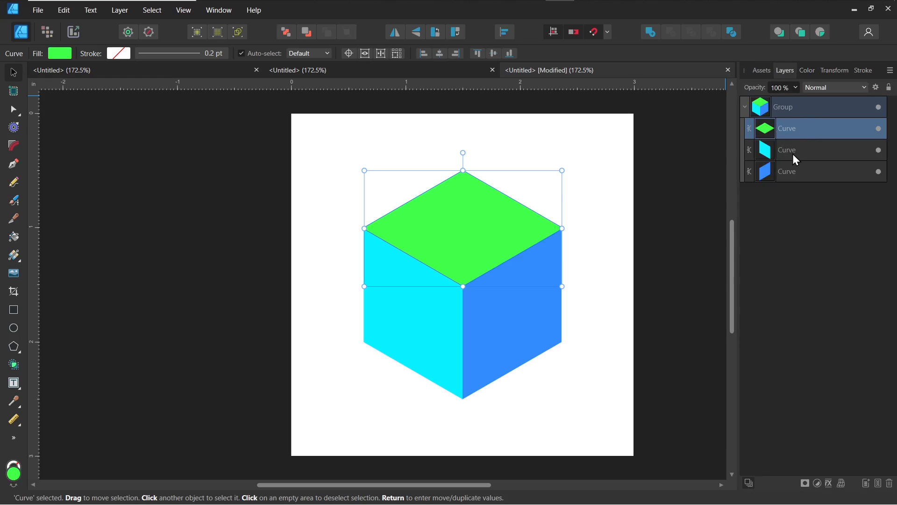
left_click(796, 159)
left_click(800, 73)
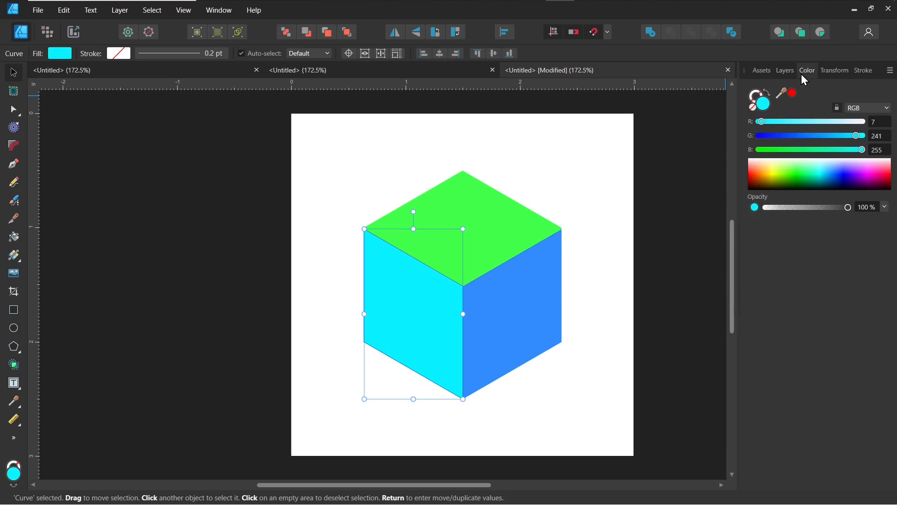
left_click(864, 173)
left_click_drag(865, 173, 874, 181)
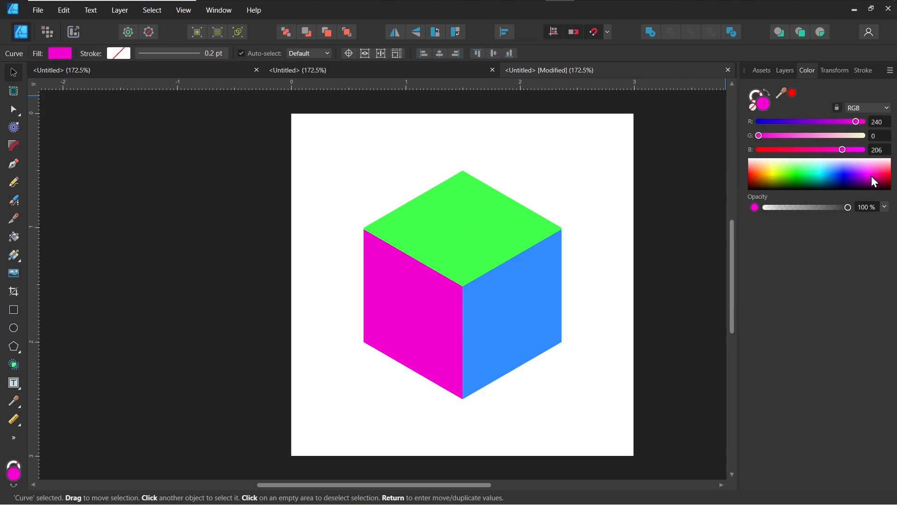
Fill the cube's right face with light orange-yellow and return to the My Shapes assets.
left_click(786, 72)
left_click(812, 170)
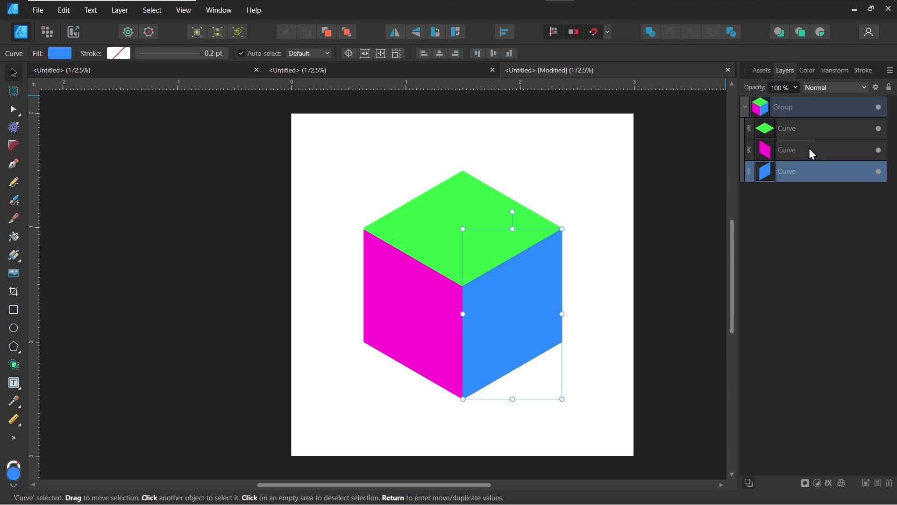
left_click(803, 73)
left_click_drag(860, 178, 766, 169)
left_click(759, 73)
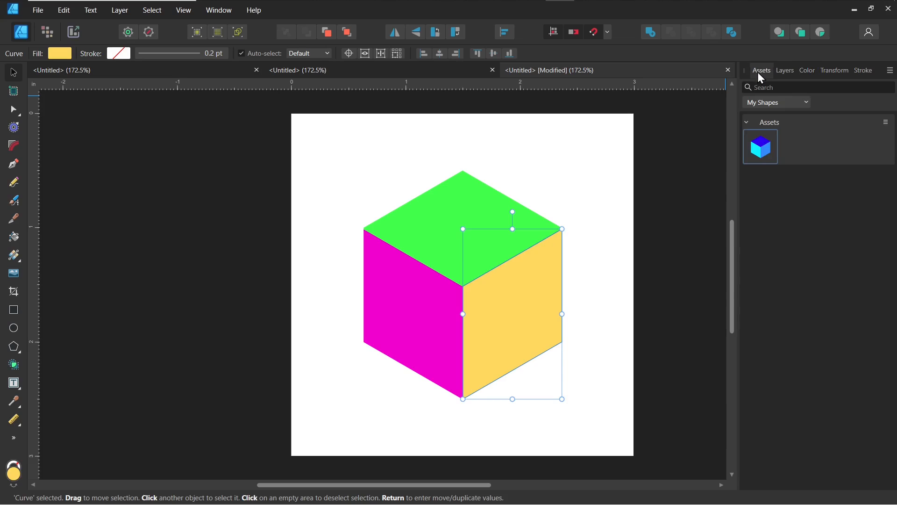
Add the whole green, magenta and yellow cube group to the My Shapes assets, and delete it from the page.
left_click(546, 194)
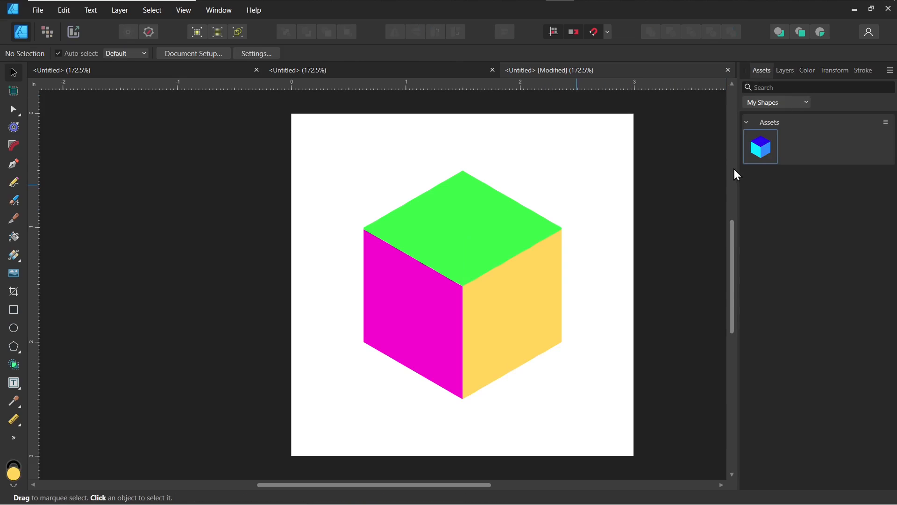
left_click(496, 232)
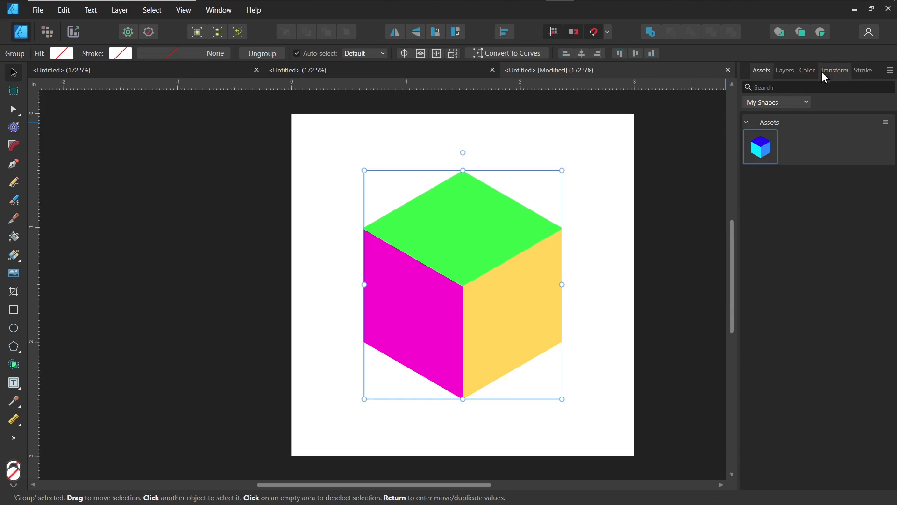
left_click(787, 72)
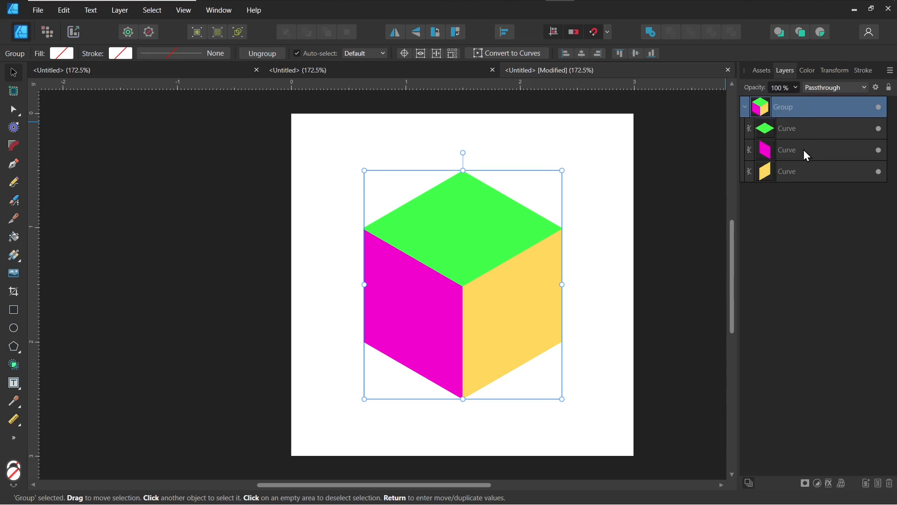
left_click(798, 134)
left_click(790, 169)
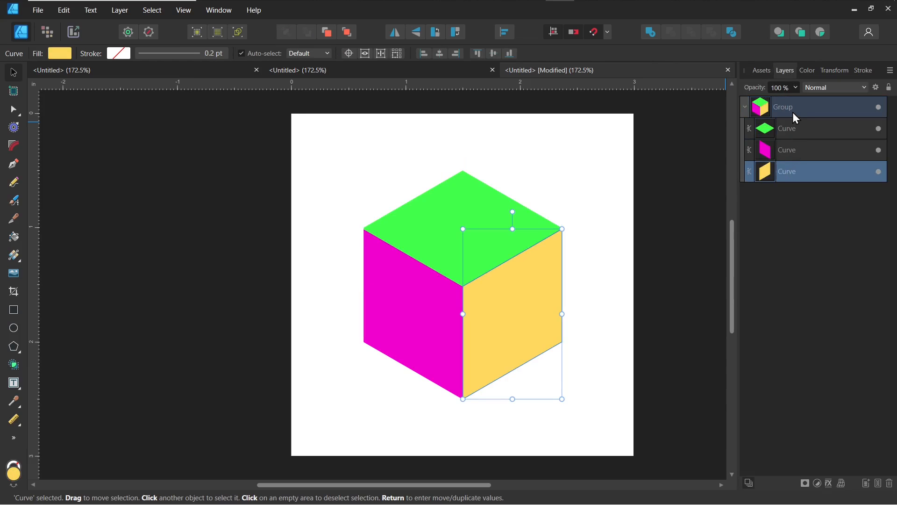
left_click(794, 112)
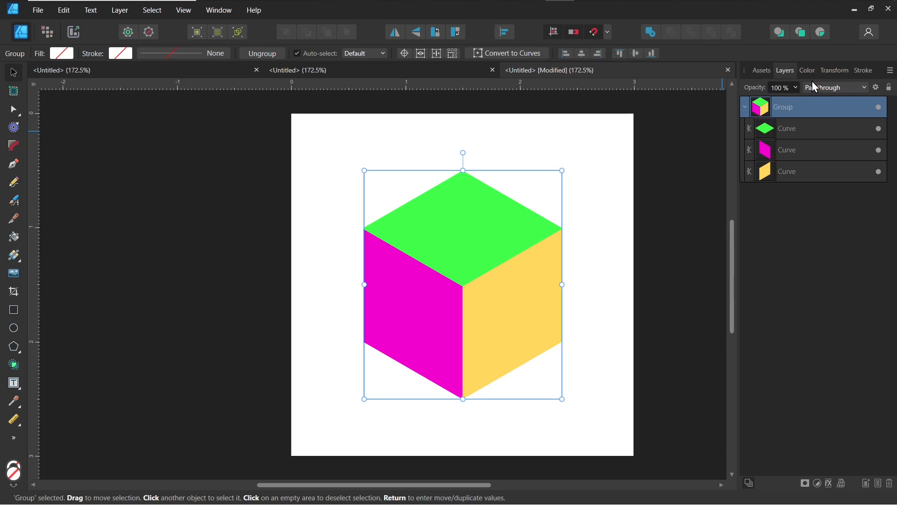
left_click(769, 76)
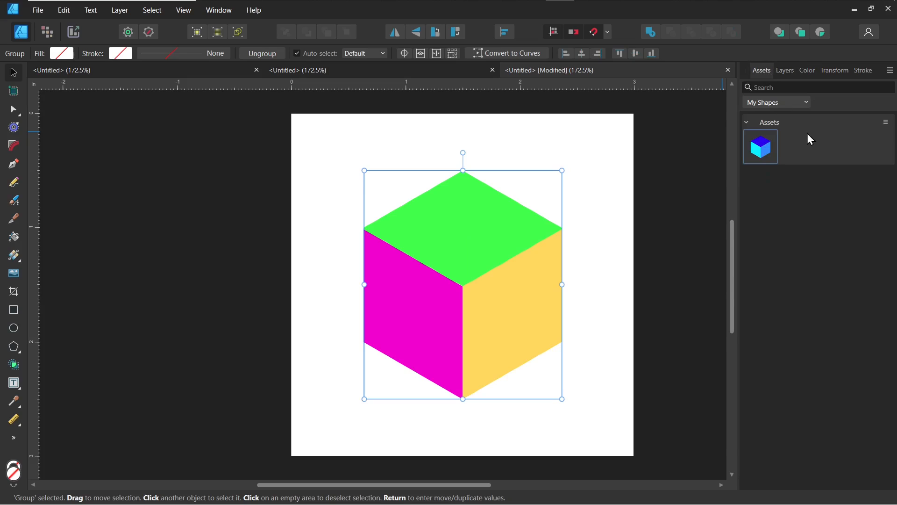
left_click(885, 123)
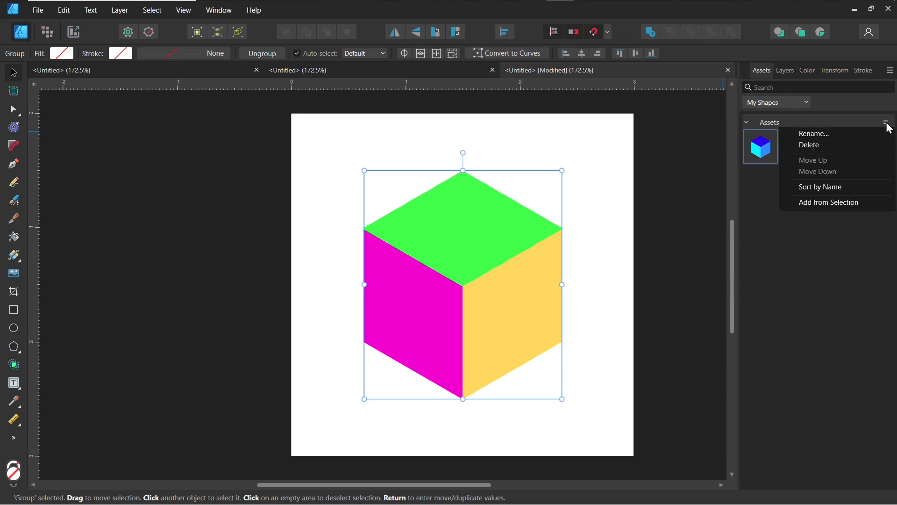
left_click(855, 208)
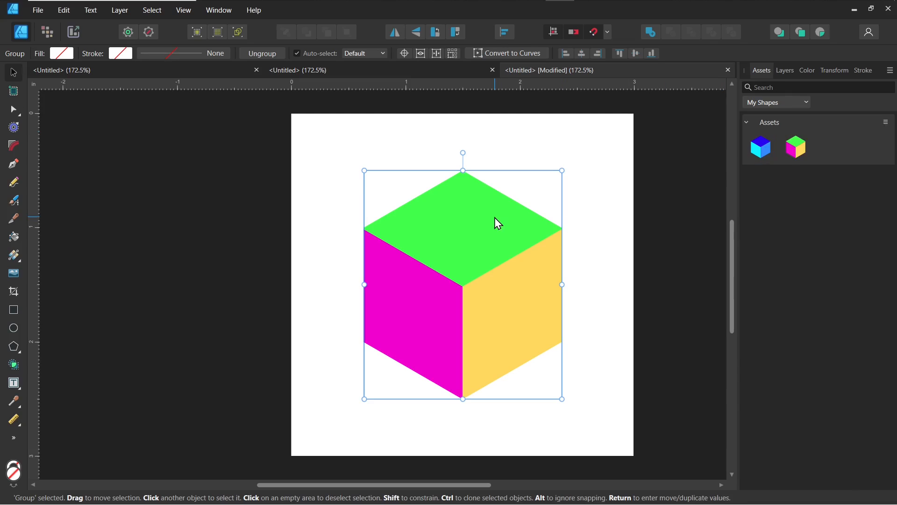
key("Delete")
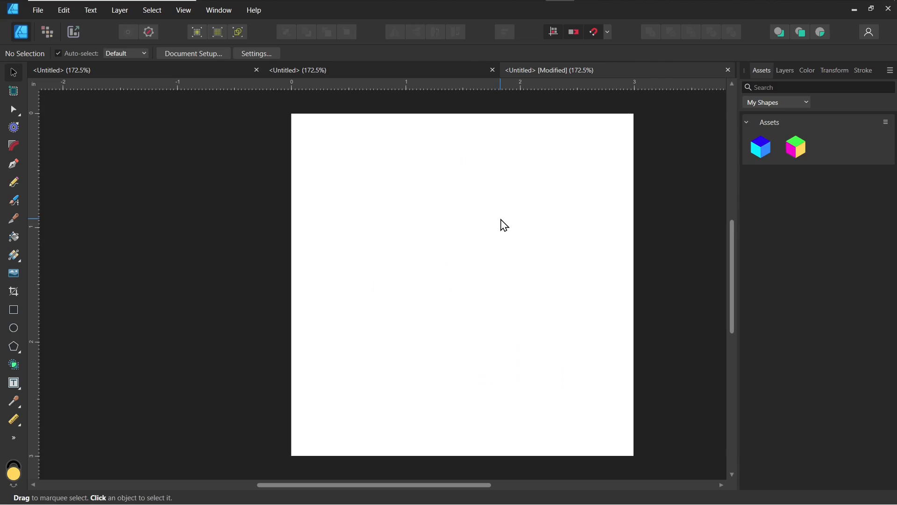
Place the blue cube asset on the page and shrink it to a narrow shape, with the green-topped cube asset placed beside it.
left_click_drag(768, 148, 417, 242)
left_click_drag(515, 126, 436, 195)
left_click_drag(795, 147, 563, 267)
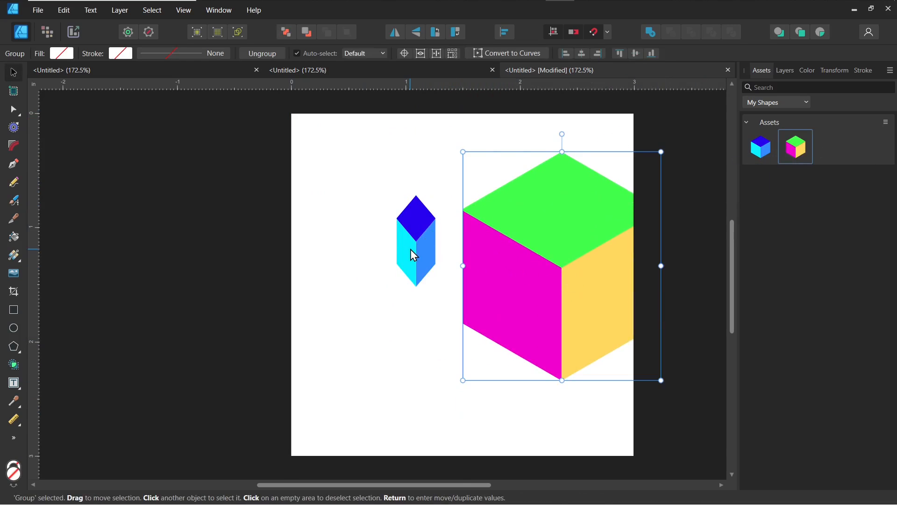
Replace the narrowed blue cube with a full-size copy aligned in front of the green-topped cube, and move both cubes fully onto the page.
left_click(410, 248)
key("Delete")
left_click_drag(761, 149, 463, 325)
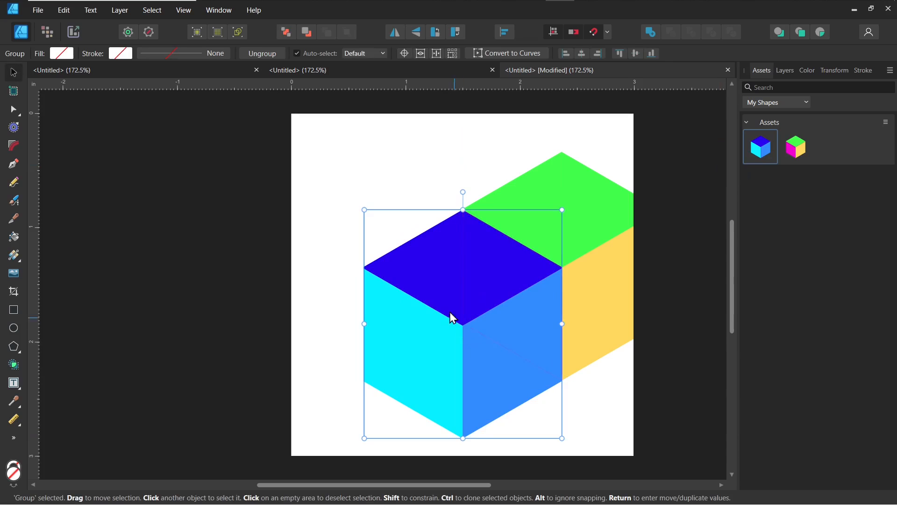
left_click(566, 181, "shift")
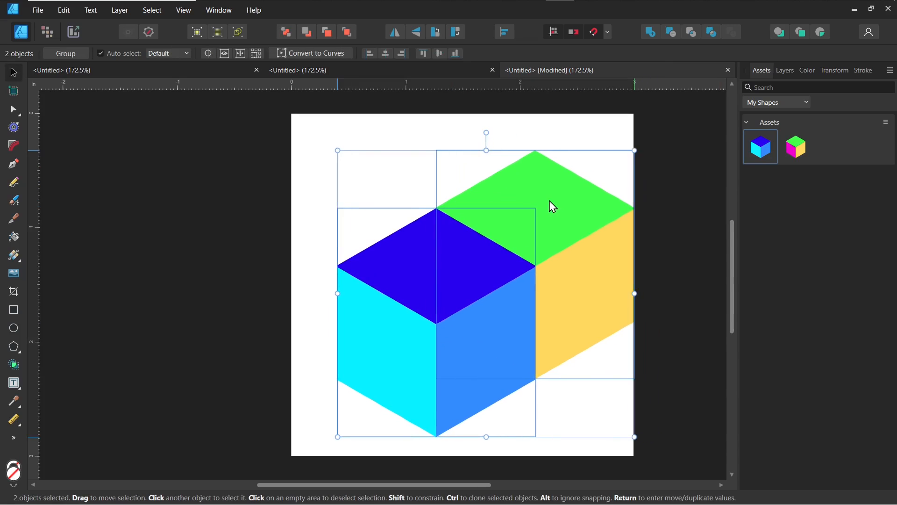